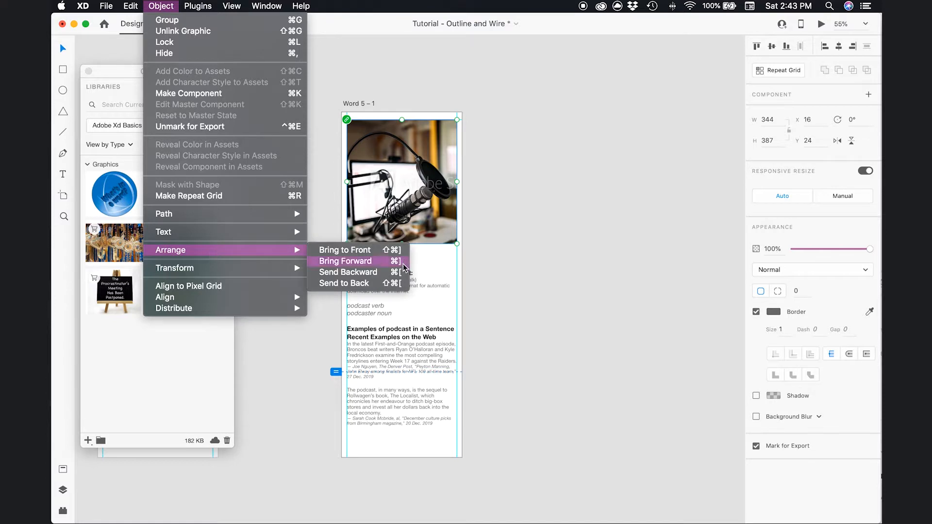
- Send the podcast photo on the Word 5 – 1 artboard to the back and close the CC Libraries window
{"action": "left_click", "coordinate": [375, 284]}
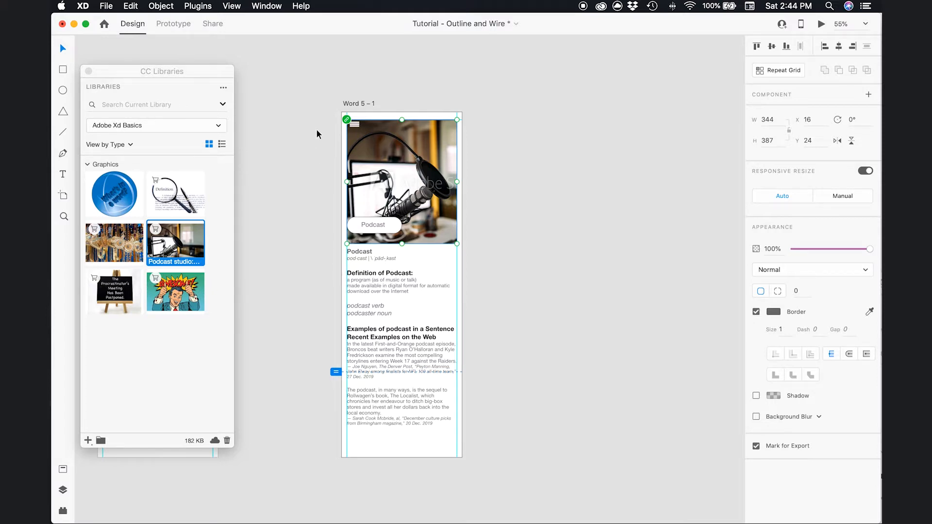
{"action": "left_click", "coordinate": [361, 105]}
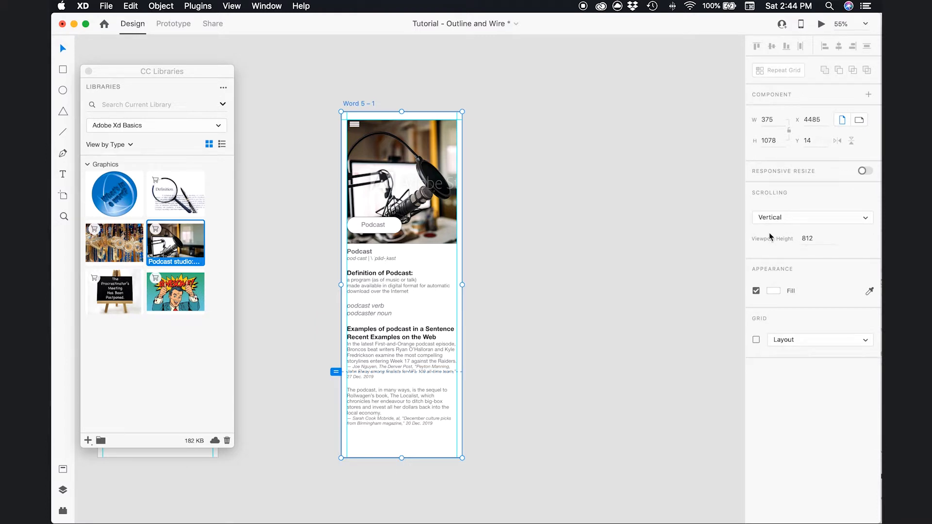
{"action": "left_click", "coordinate": [89, 72]}
- Shorten the podcast photo on Word 5 – 1 to a height of 371 and move that artboard away from Word 5 to X 5434
{"action": "scroll", "coordinate": [220, 231], "scroll_direction": "left", "scroll_amount": 5}
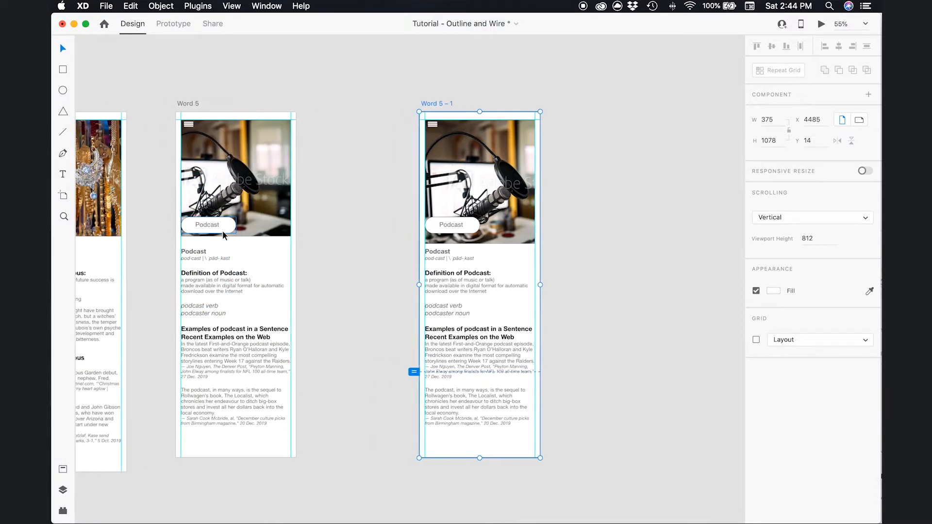
{"action": "left_click", "coordinate": [520, 239]}
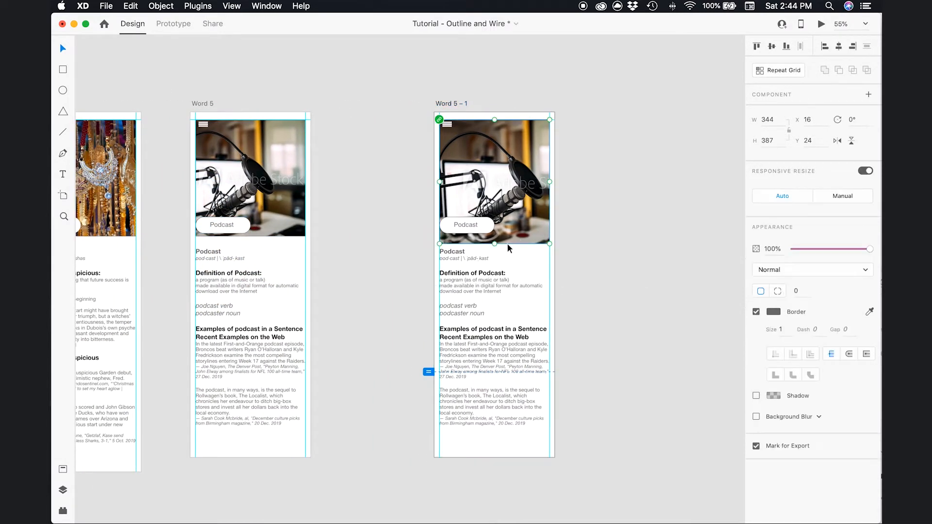
{"action": "left_click_drag", "start_coordinate": [495, 243], "coordinate": [495, 239]}
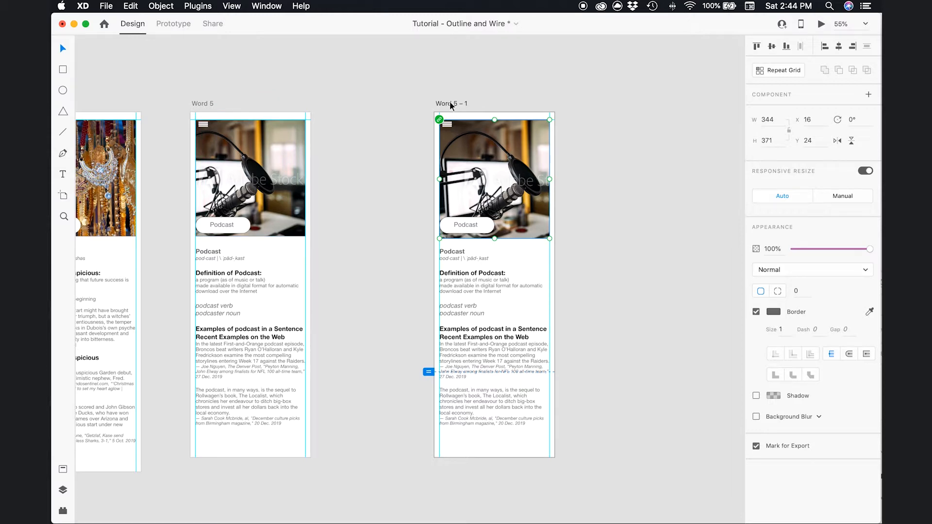
{"action": "left_click_drag", "start_coordinate": [450, 103], "coordinate": [704, 103]}
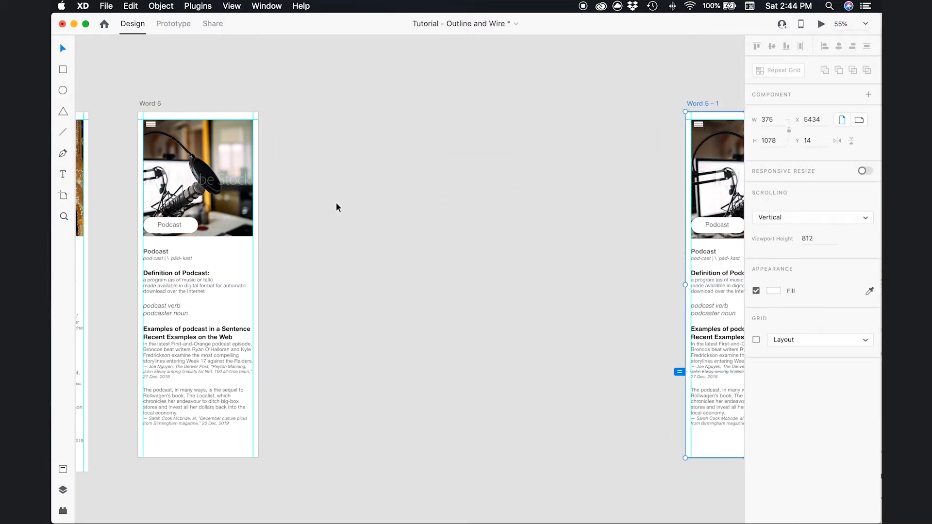
- Look over the word artboards, then examine the Home and Sidebar artboards up close
{"action": "scroll", "coordinate": [335, 203], "scroll_direction": "left", "scroll_amount": 10}
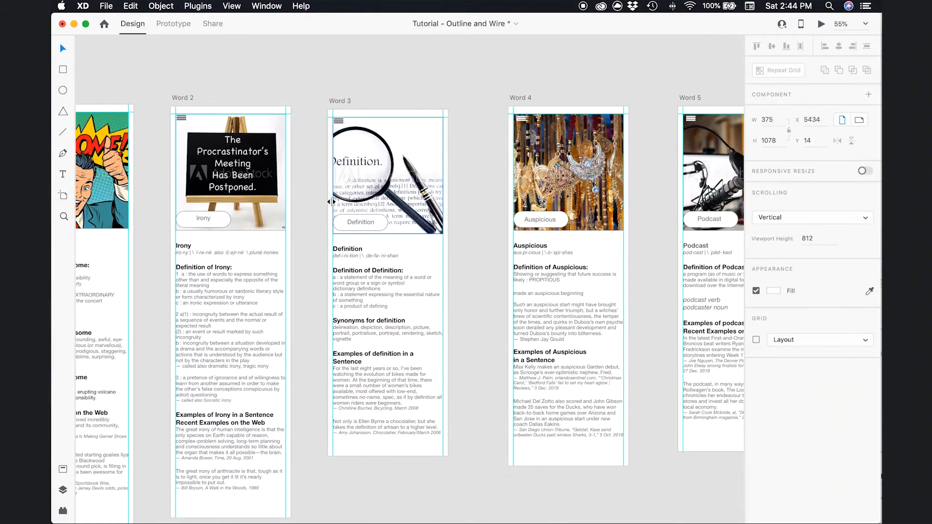
{"action": "key", "text": "super+minus"}
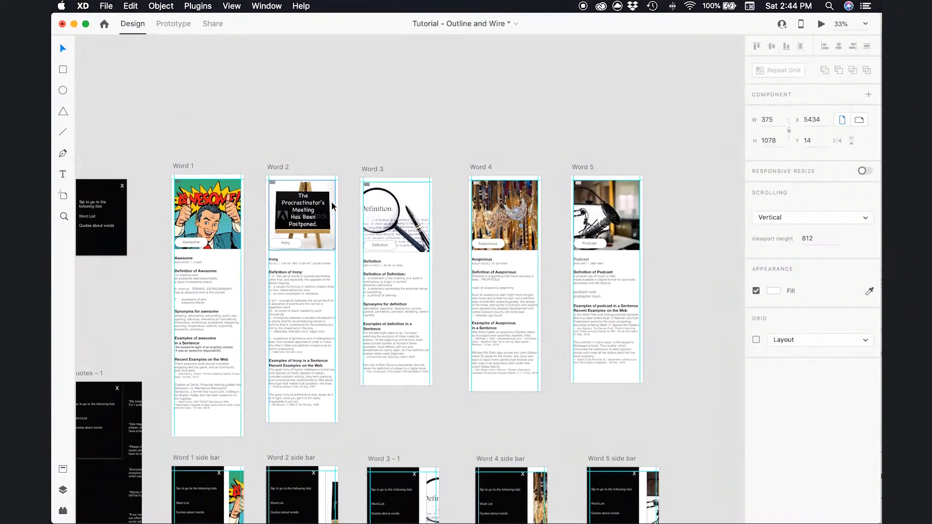
{"action": "scroll", "coordinate": [203, 192], "scroll_direction": "down", "scroll_amount": 5}
{"action": "scroll", "coordinate": [203, 193], "scroll_direction": "left", "scroll_amount": 10}
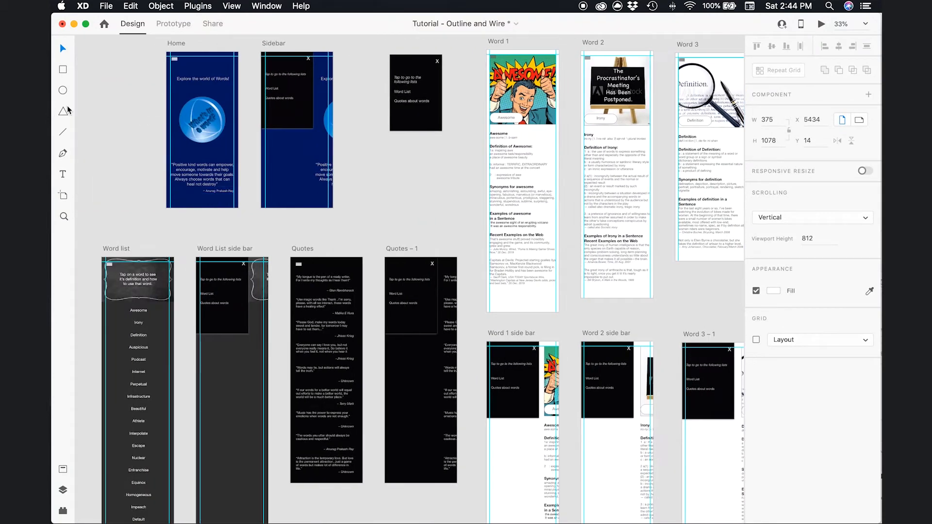
{"action": "left_click", "coordinate": [63, 216]}
{"action": "left_click_drag", "start_coordinate": [89, 44], "coordinate": [416, 224]}
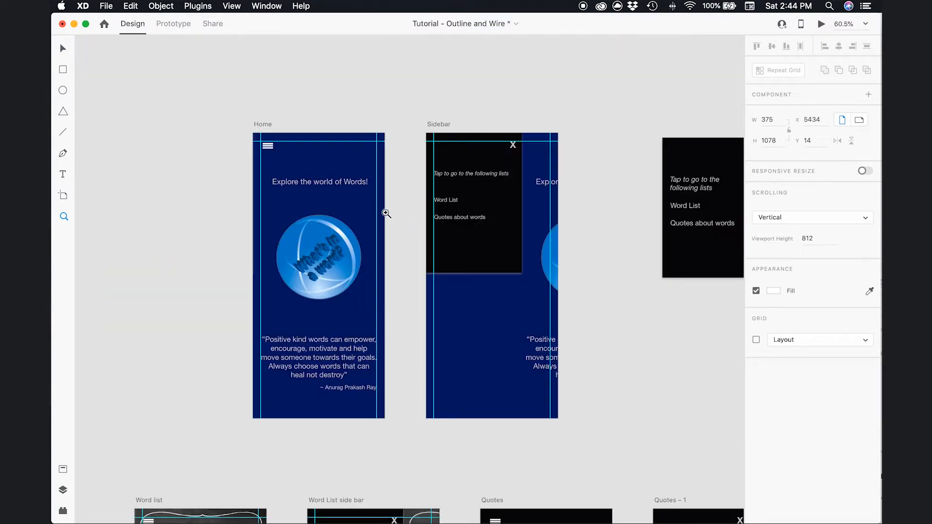
{"action": "scroll", "coordinate": [314, 121], "scroll_direction": "left", "scroll_amount": 1}
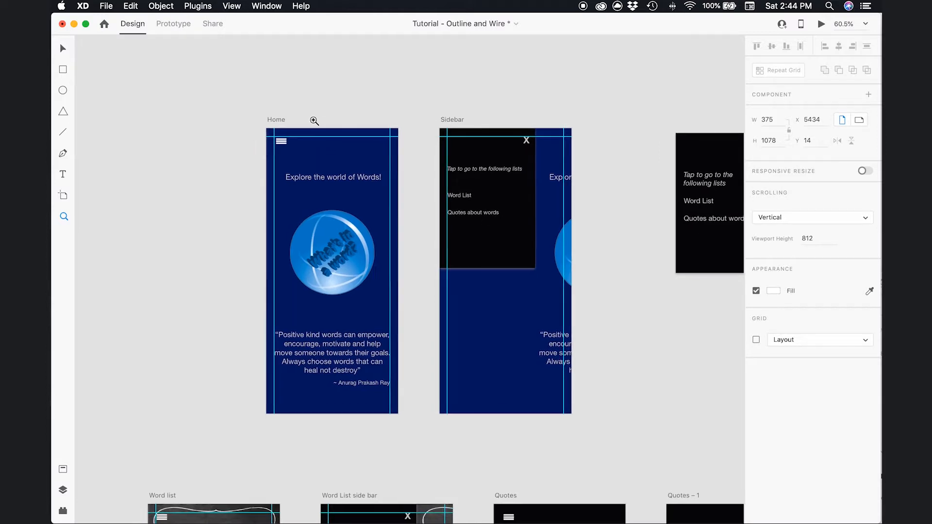
{"action": "scroll", "coordinate": [311, 120], "scroll_direction": "right", "scroll_amount": 1}
- Select the hamburger icon on the Home artboard and inspect it alongside the menu overlay beside the artboard
{"action": "left_click", "coordinate": [63, 48]}
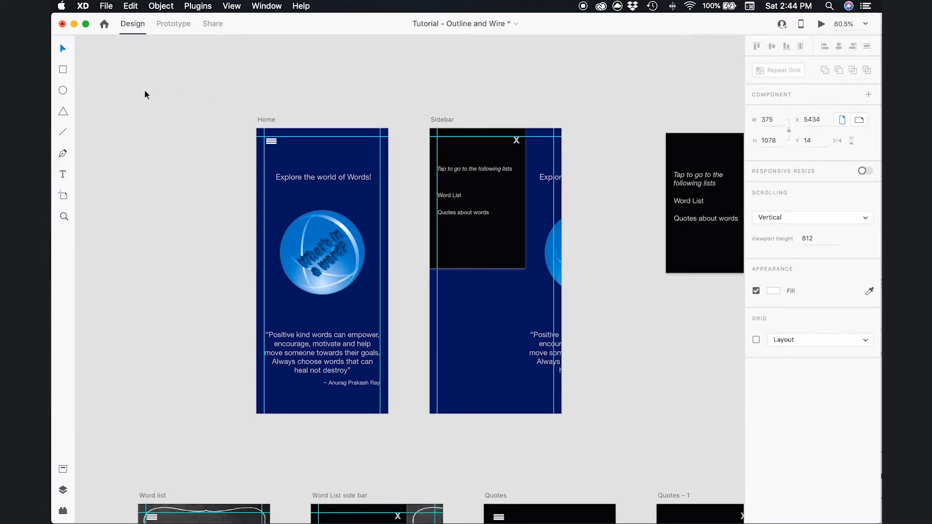
{"action": "left_click", "coordinate": [272, 146]}
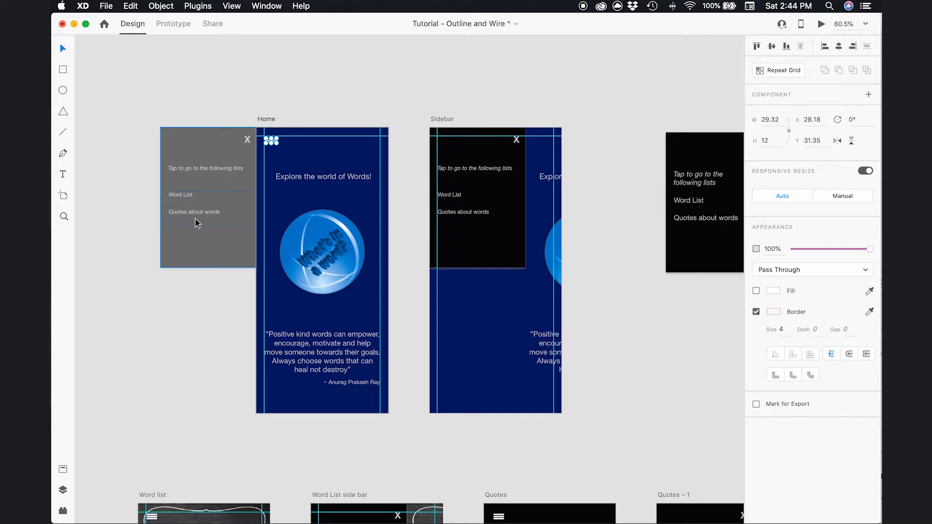
{"action": "left_click", "coordinate": [64, 217]}
{"action": "left_click_drag", "start_coordinate": [223, 126], "coordinate": [287, 169]}
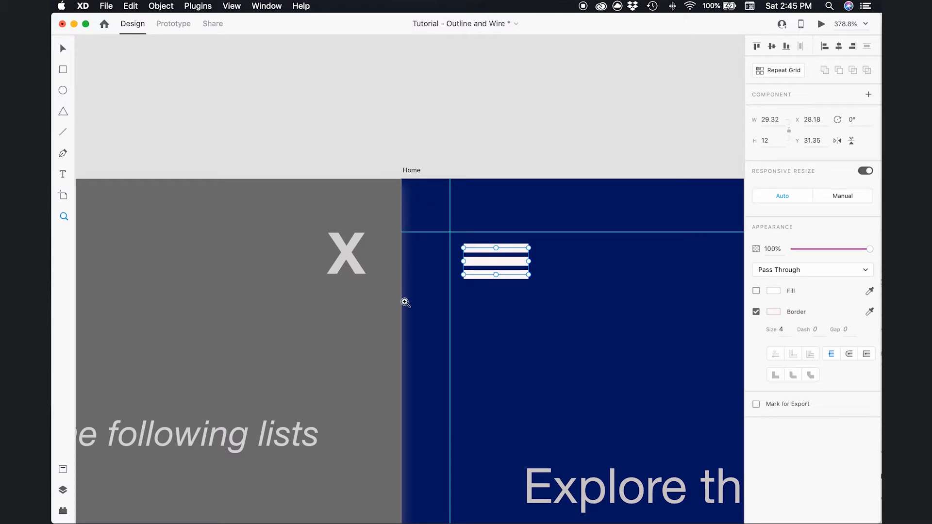
{"action": "scroll", "coordinate": [405, 302], "scroll_direction": "down", "scroll_amount": 10}
{"action": "scroll", "coordinate": [406, 302], "scroll_direction": "right", "scroll_amount": 8}
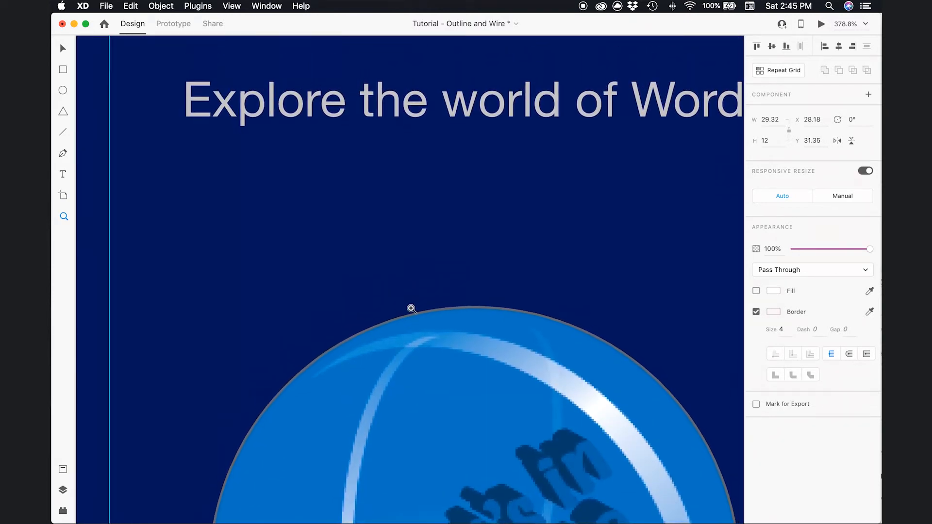
{"action": "scroll", "coordinate": [412, 309], "scroll_direction": "right", "scroll_amount": 20}
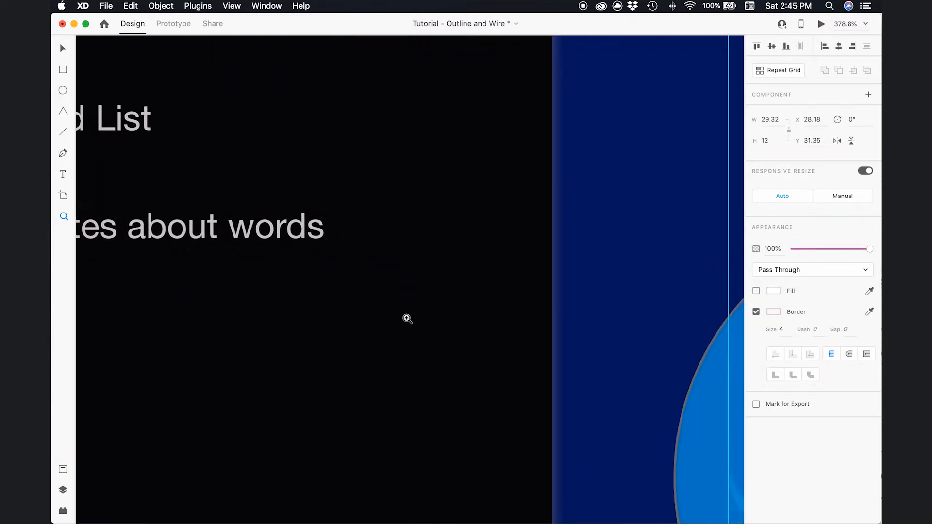
{"action": "scroll", "coordinate": [407, 319], "scroll_direction": "left", "scroll_amount": 2}
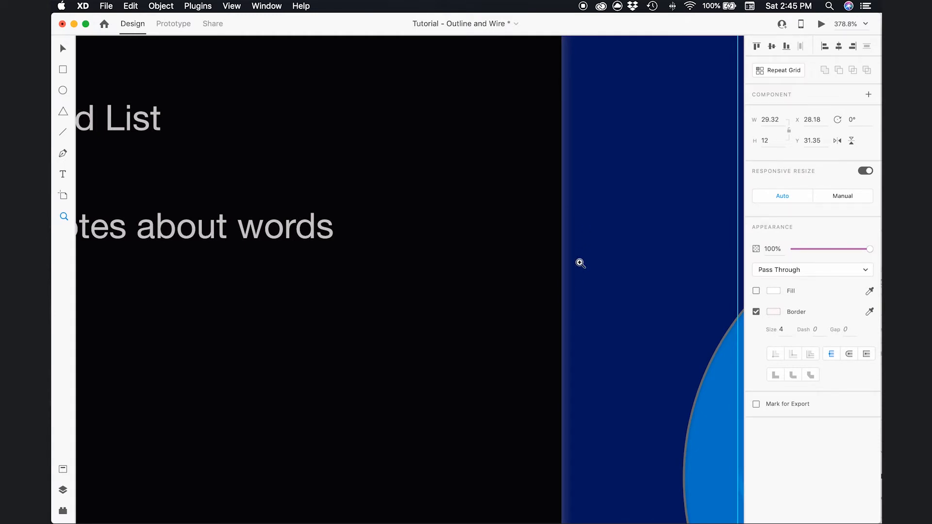
{"action": "key", "text": "super+1"}
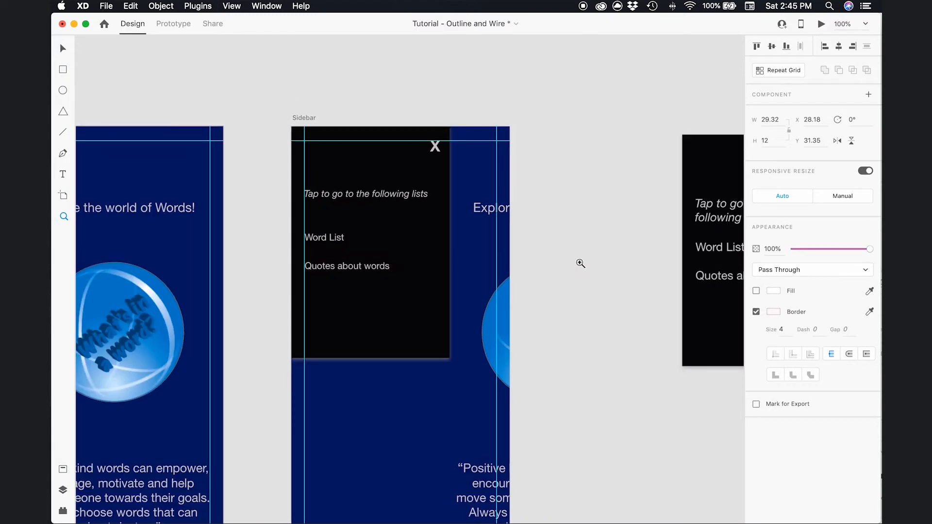
{"action": "scroll", "coordinate": [427, 206], "scroll_direction": "left", "scroll_amount": 10}
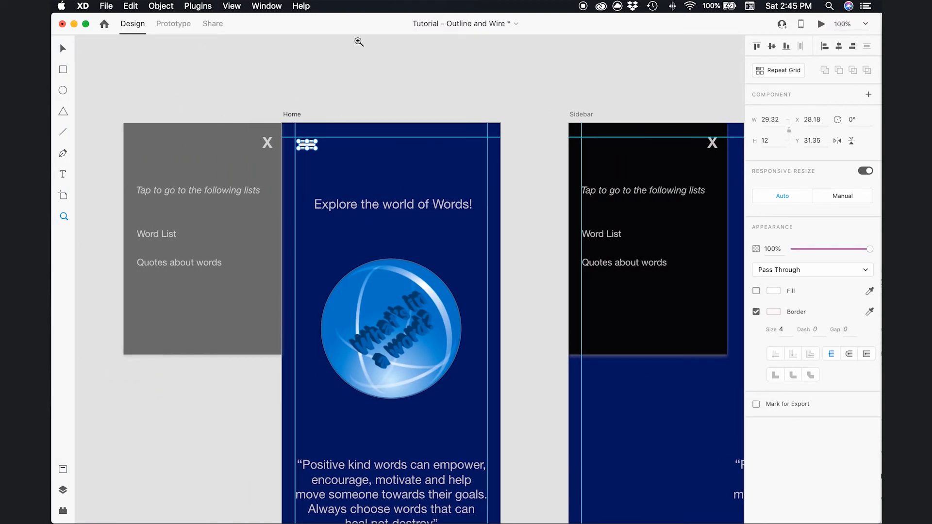
- Preview the Home artboard, move the preview window aside and close it
{"action": "left_click", "coordinate": [63, 48]}
{"action": "left_click", "coordinate": [285, 116]}
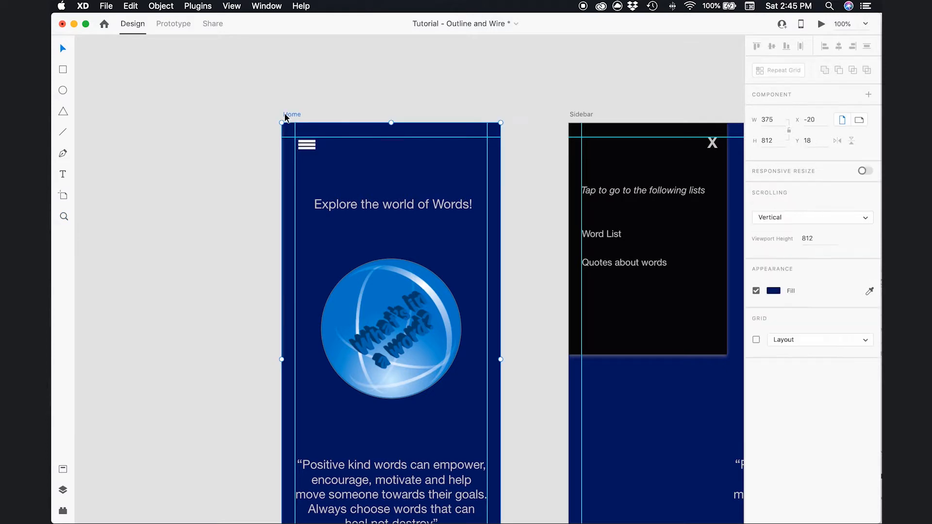
{"action": "left_click", "coordinate": [821, 26]}
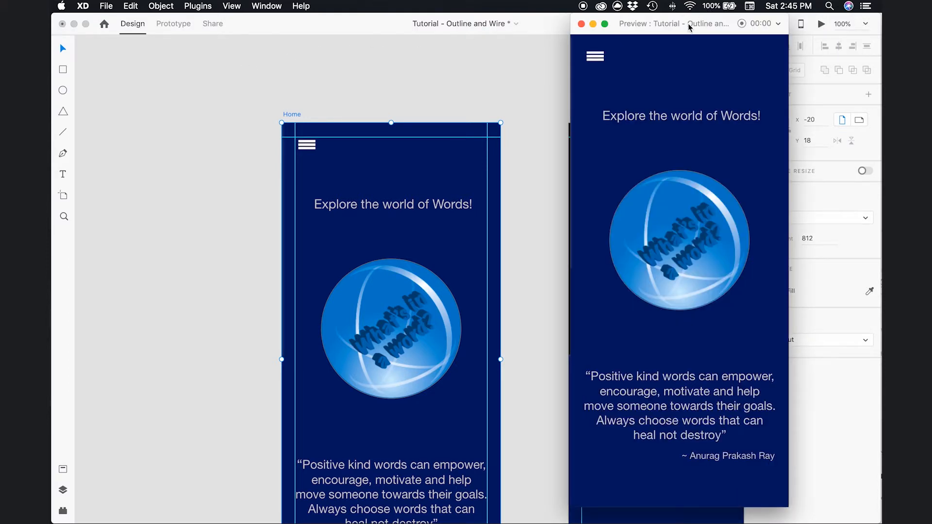
{"action": "left_click_drag", "start_coordinate": [691, 22], "coordinate": [204, 40]}
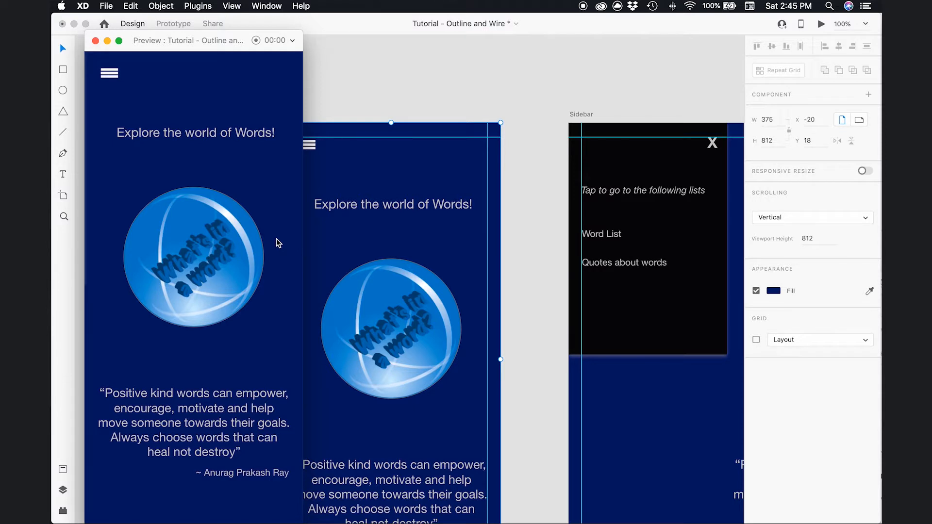
{"action": "left_click", "coordinate": [96, 41]}
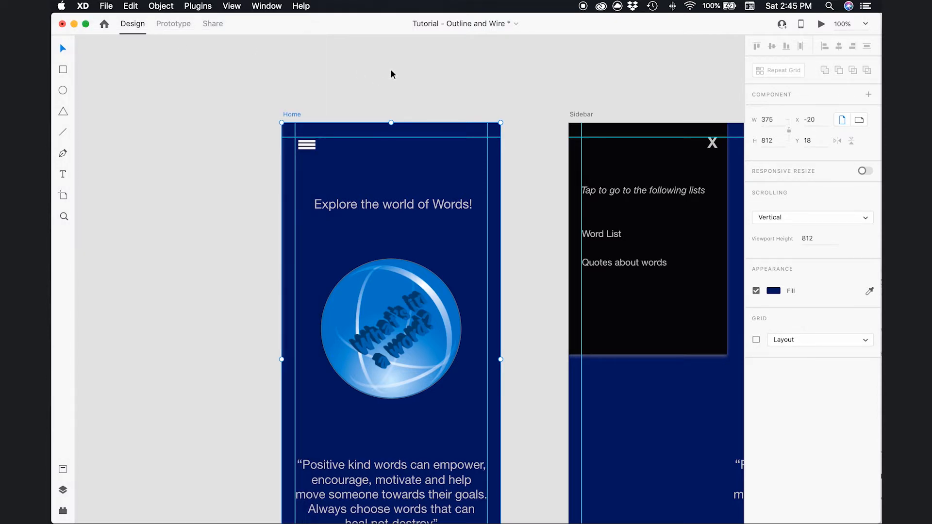
- Look over the artboard layout and inspect the Word List and Quotes about words entries on the Sidebar artboard
{"action": "key", "text": "super+minus"}
{"action": "key", "text": "super+minus"}
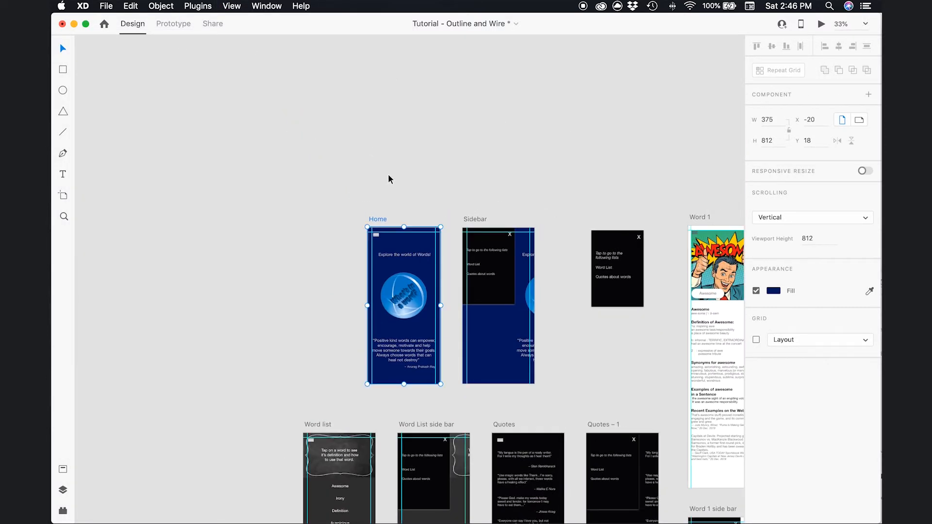
{"action": "scroll", "coordinate": [388, 174], "scroll_direction": "down", "scroll_amount": 8}
{"action": "scroll", "coordinate": [388, 174], "scroll_direction": "right", "scroll_amount": 9}
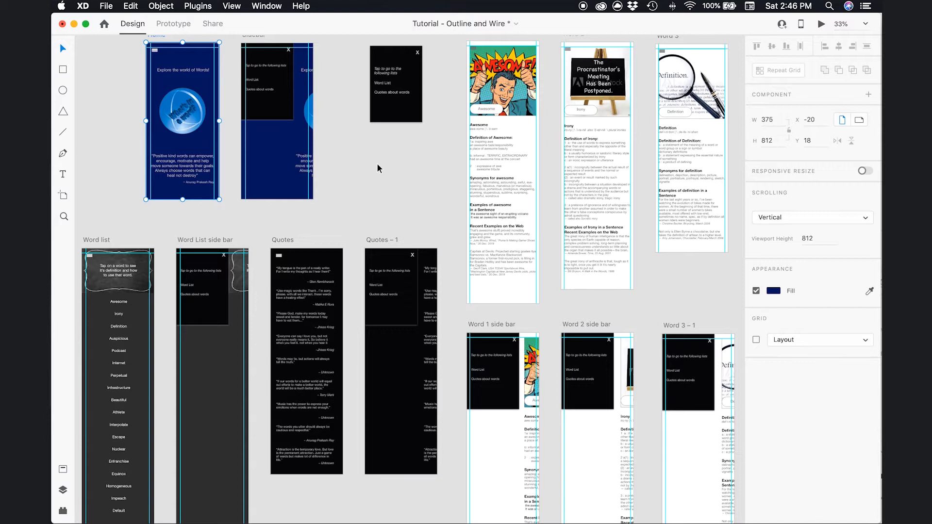
{"action": "scroll", "coordinate": [377, 164], "scroll_direction": "right", "scroll_amount": 1}
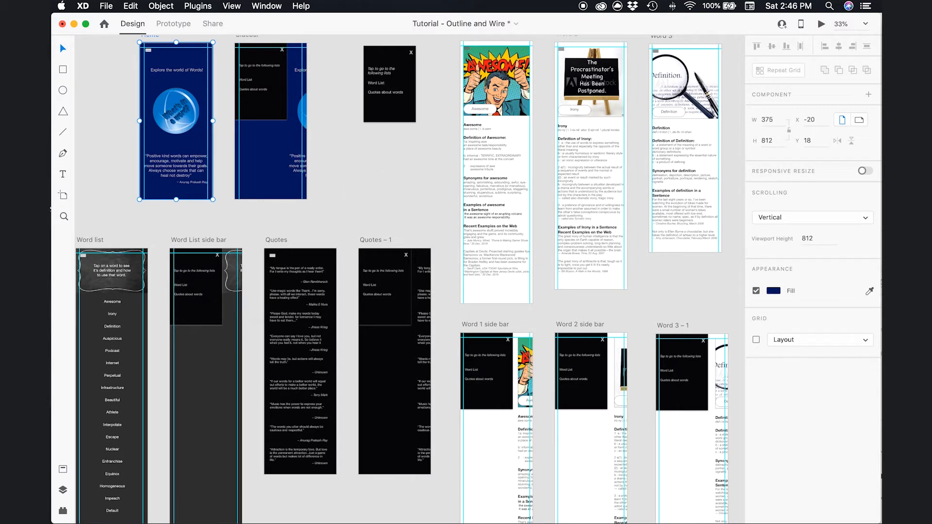
{"action": "left_click", "coordinate": [63, 217]}
{"action": "left_click_drag", "start_coordinate": [232, 43], "coordinate": [310, 144]}
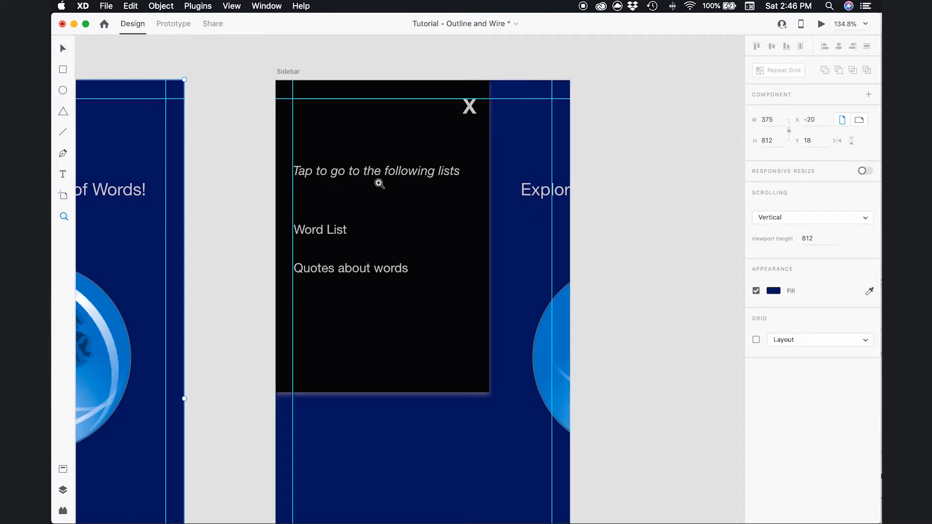
{"action": "scroll", "coordinate": [266, 241], "scroll_direction": "up", "scroll_amount": 1}
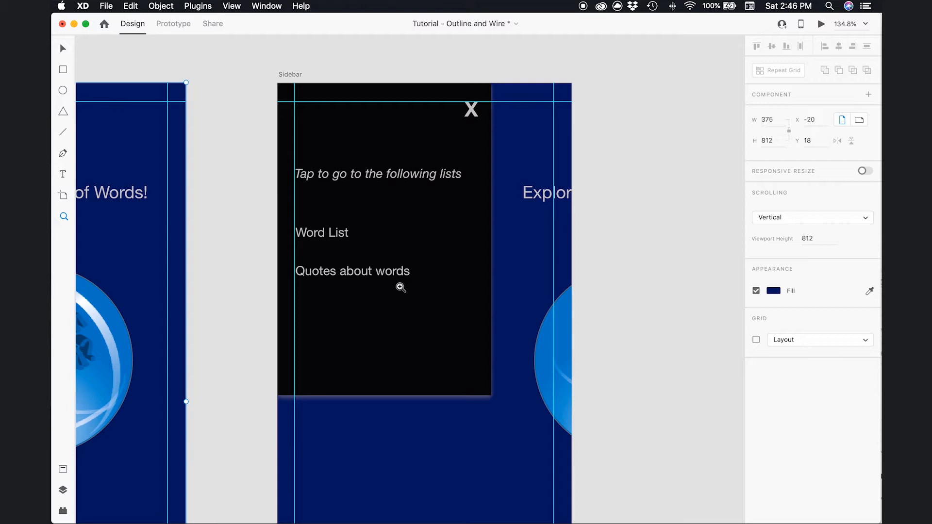
- Examine the full set of artboards, from Home and the lists to the word pages and their side bars
{"action": "scroll", "coordinate": [401, 288], "scroll_direction": "down", "scroll_amount": 10}
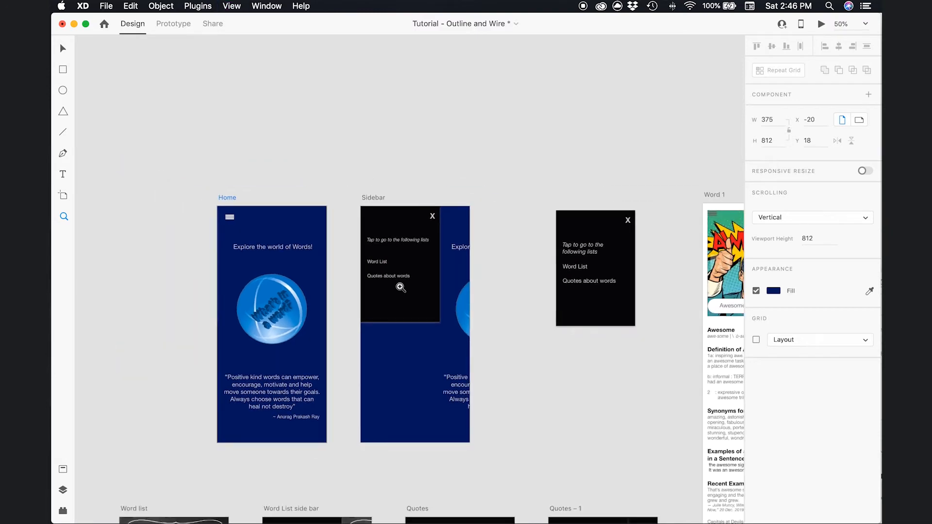
{"action": "scroll", "coordinate": [350, 248], "scroll_direction": "down", "scroll_amount": 5}
{"action": "scroll", "coordinate": [350, 247], "scroll_direction": "right", "scroll_amount": 4}
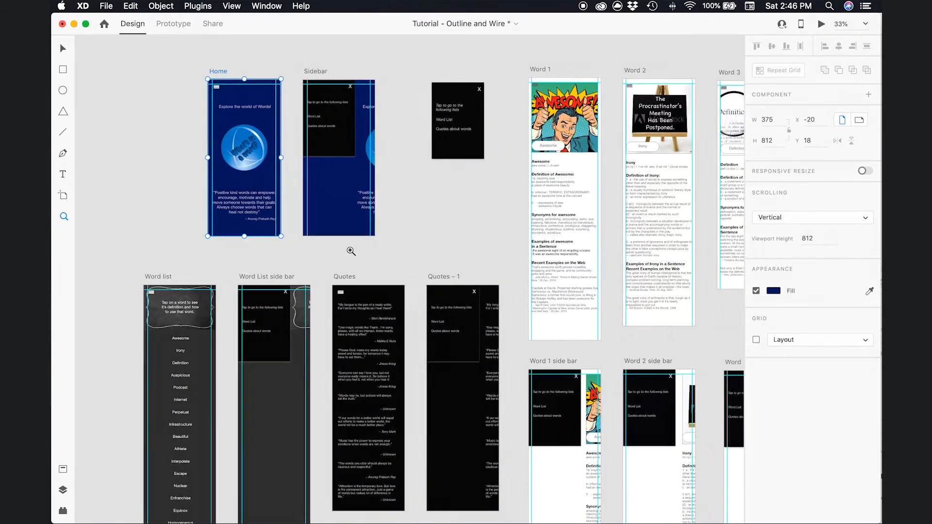
{"action": "key", "text": "super+minus"}
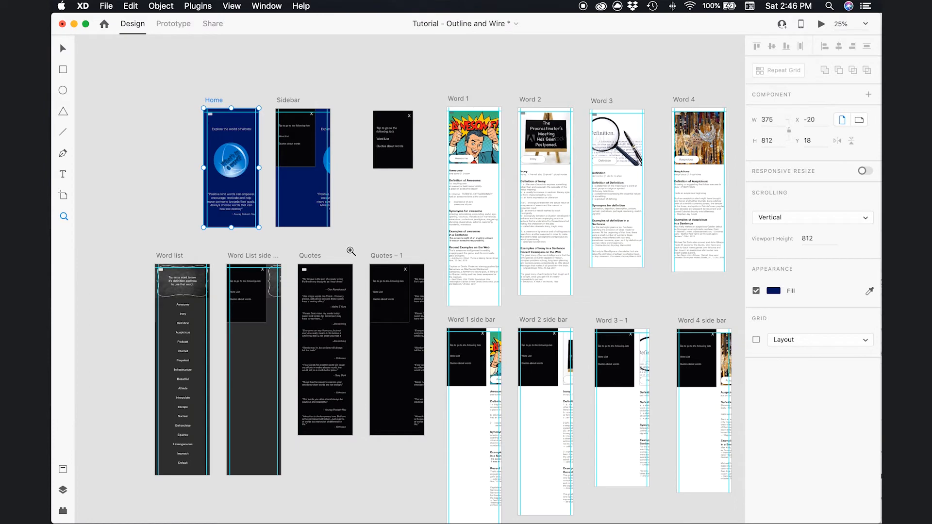
{"action": "scroll", "coordinate": [351, 251], "scroll_direction": "right", "scroll_amount": 5}
{"action": "scroll", "coordinate": [351, 251], "scroll_direction": "down", "scroll_amount": 2}
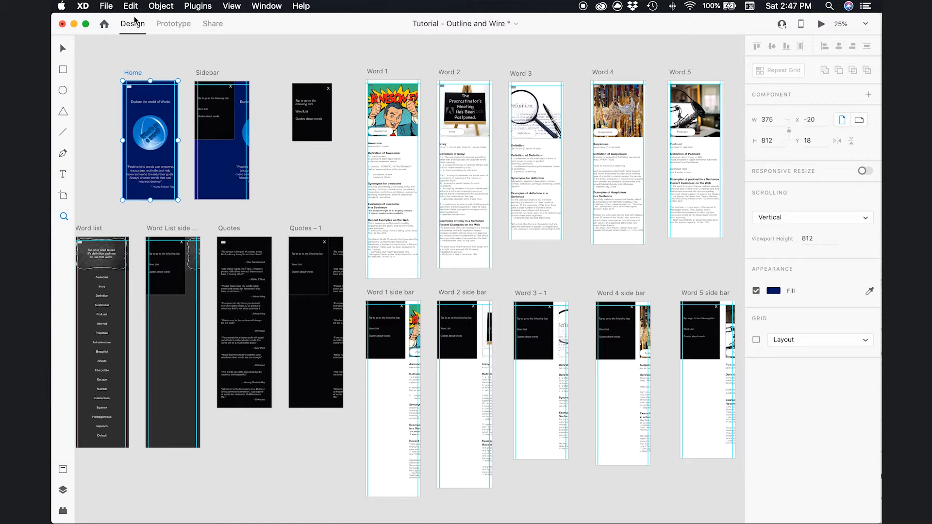
- Switch to Prototype mode and select the Sidebar artboard to inspect its links to the other artboards
{"action": "left_click", "coordinate": [176, 25]}
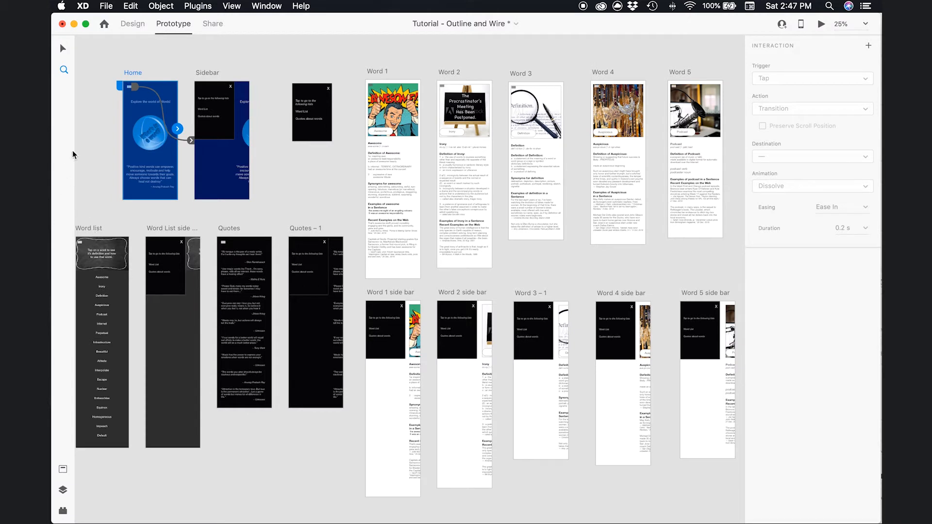
{"action": "left_click_drag", "start_coordinate": [102, 59], "coordinate": [356, 443]}
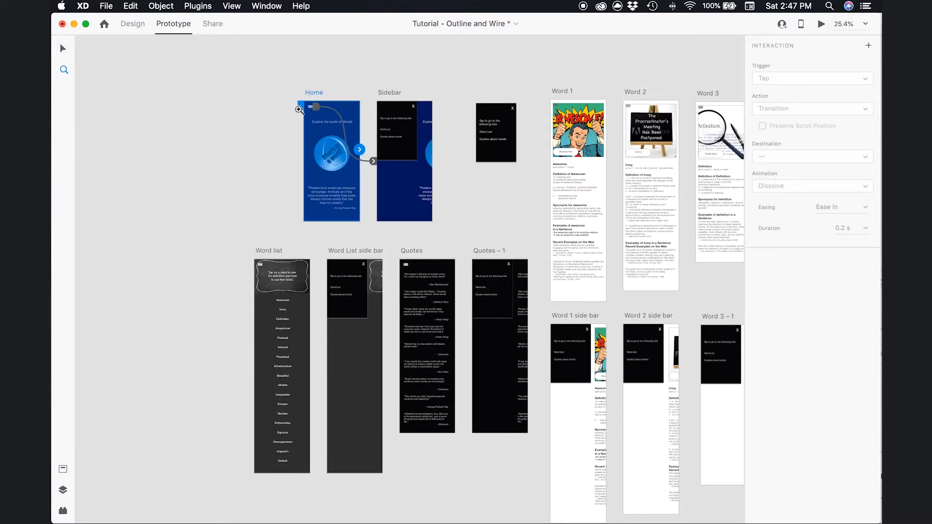
{"action": "left_click", "coordinate": [63, 48]}
{"action": "left_click", "coordinate": [390, 92]}
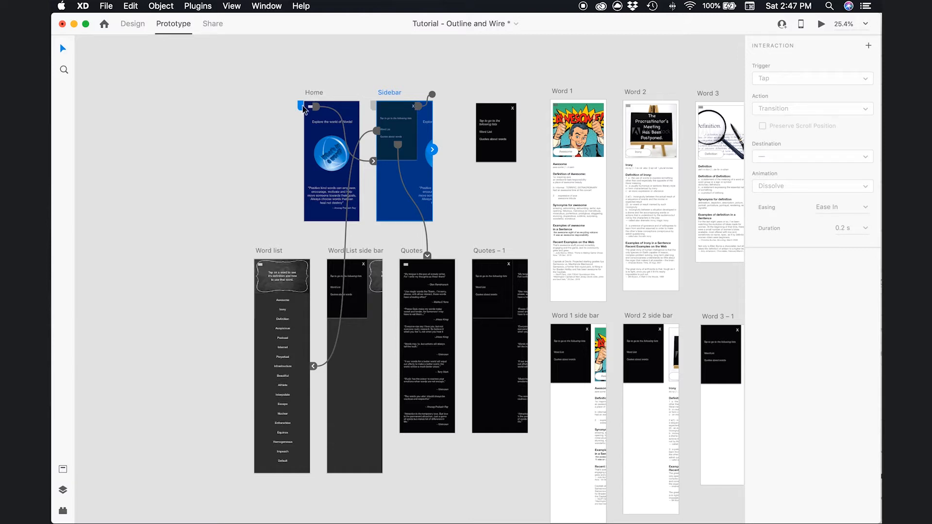
- Remove the prototype link between the Home artboard's menu icon and the Sidebar artboard, then reconnect the icon to Sidebar
{"action": "left_click", "coordinate": [64, 71]}
{"action": "left_click_drag", "start_coordinate": [284, 86], "coordinate": [481, 250]}
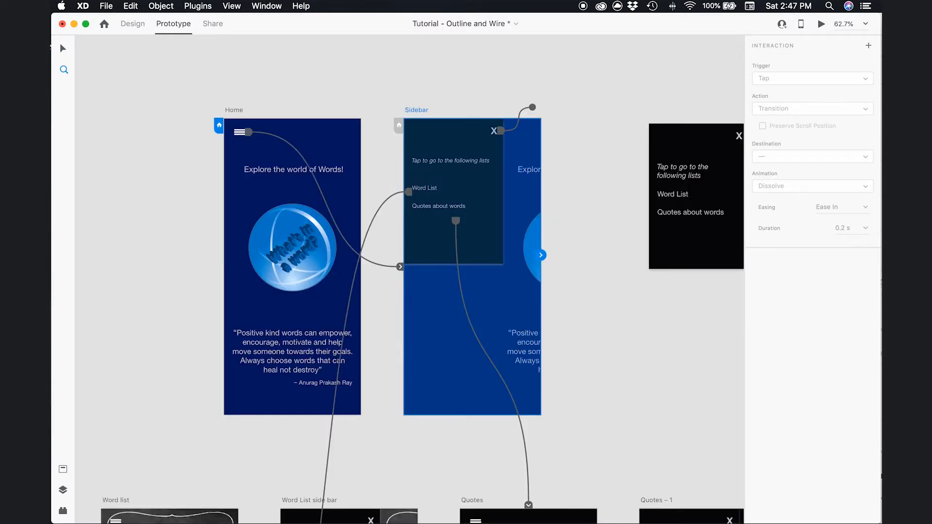
{"action": "left_click", "coordinate": [63, 48]}
{"action": "left_click_drag", "start_coordinate": [399, 267], "coordinate": [279, 155]}
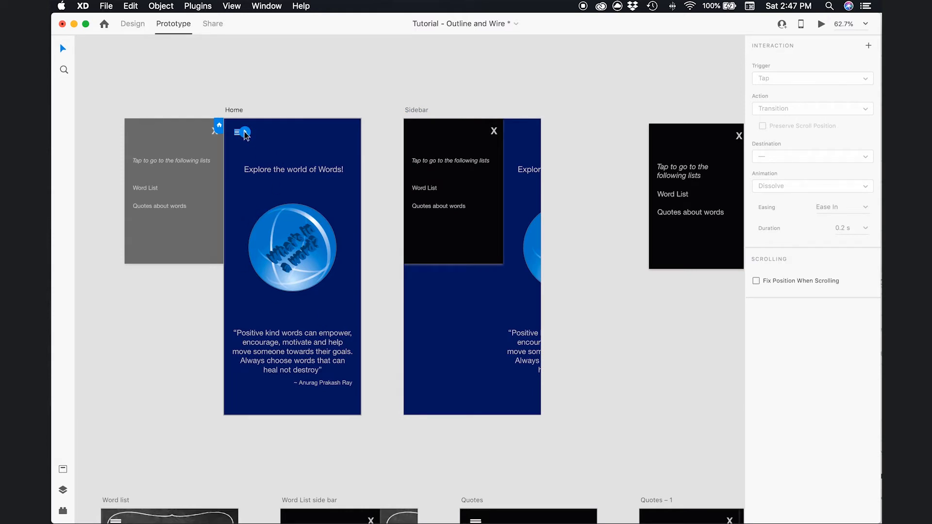
{"action": "left_click_drag", "start_coordinate": [243, 132], "coordinate": [407, 308]}
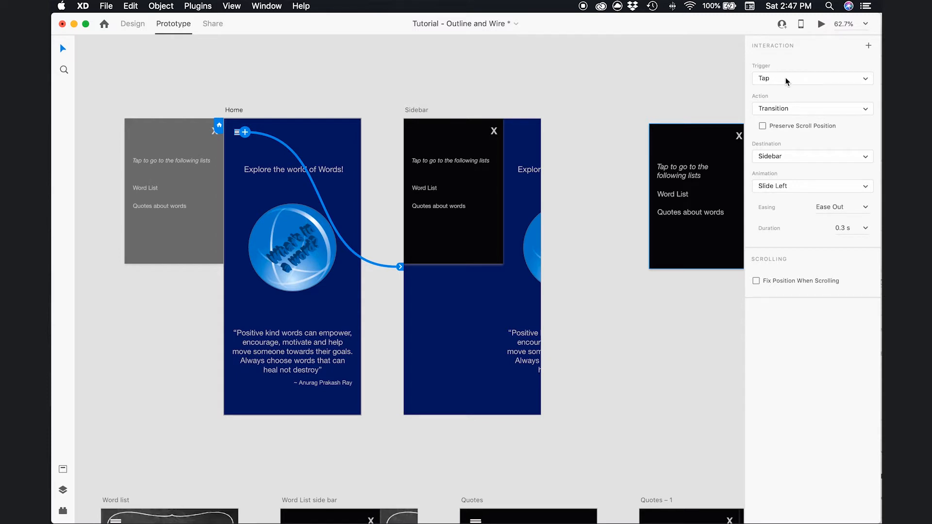
- Set the Home menu icon's link to the Auto-Animate action with Ease In easing
{"action": "left_click", "coordinate": [814, 108]}
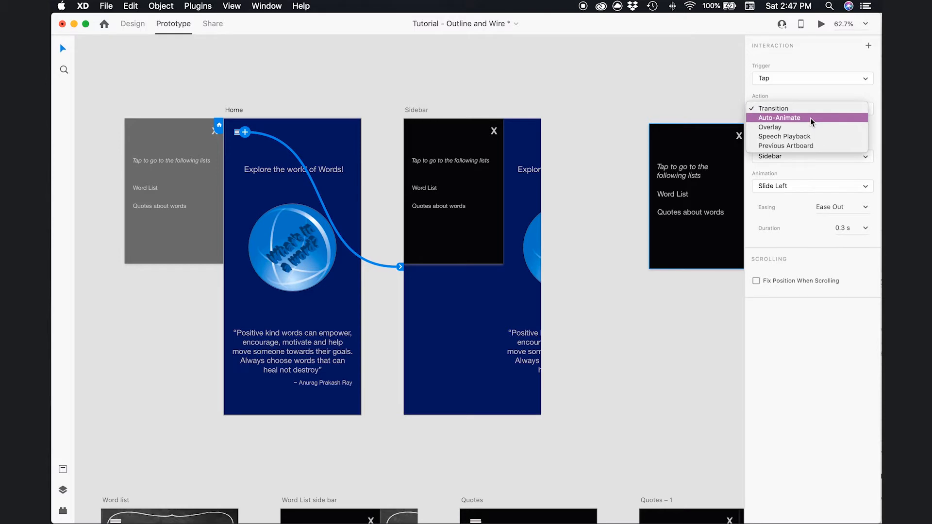
{"action": "left_click", "coordinate": [811, 118]}
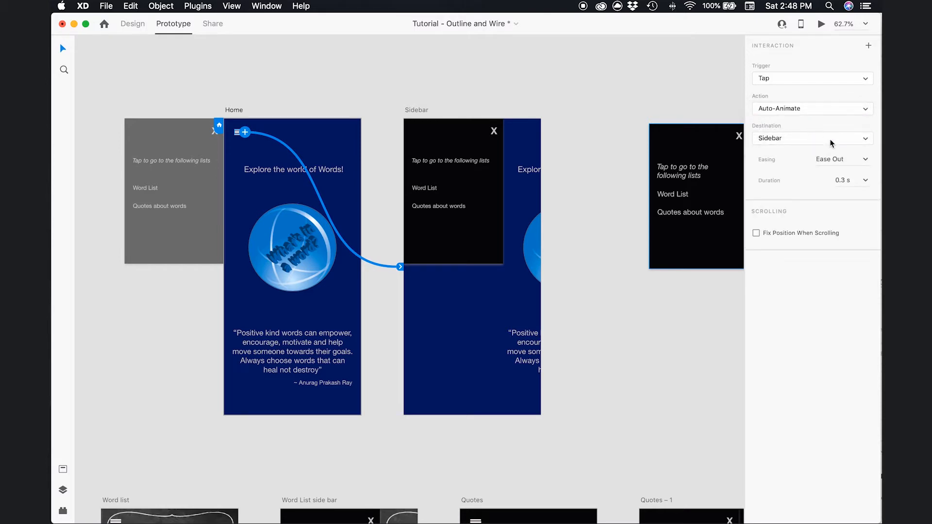
{"action": "left_click", "coordinate": [866, 160]}
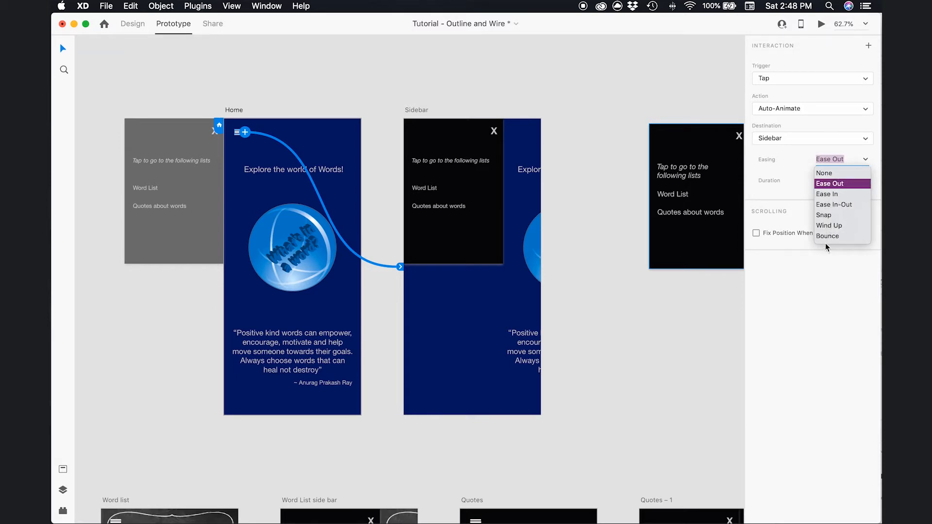
{"action": "left_click", "coordinate": [841, 195]}
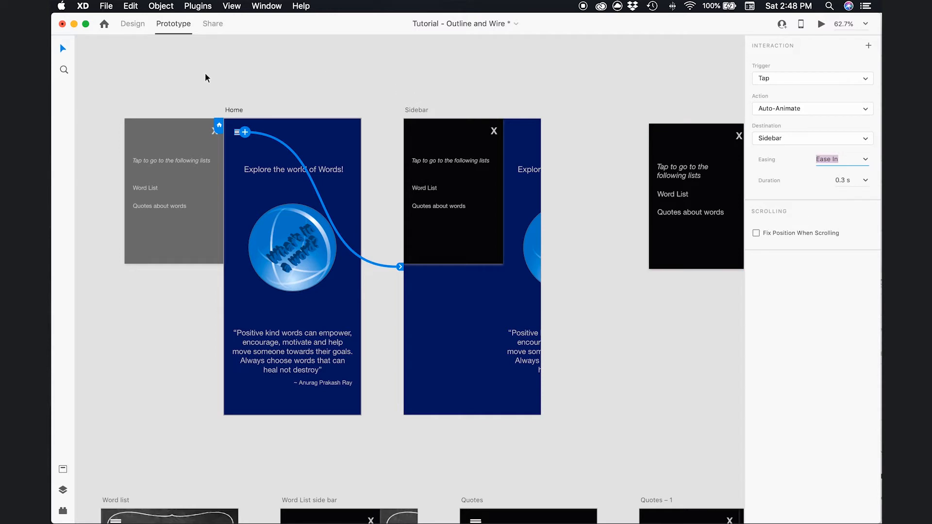
- Preview the Home artboard, test opening and closing its side menu, and close the preview
{"action": "left_click", "coordinate": [232, 110]}
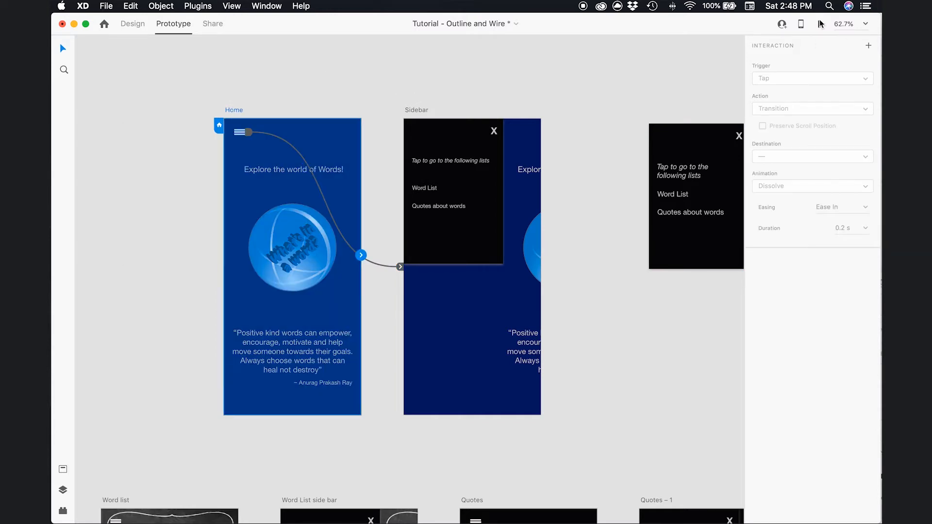
{"action": "left_click", "coordinate": [821, 25]}
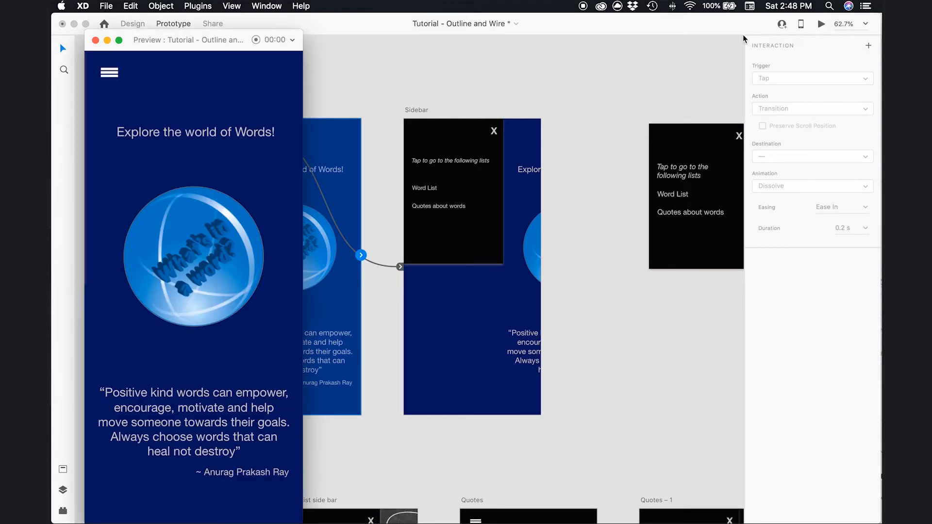
{"action": "left_click", "coordinate": [110, 74]}
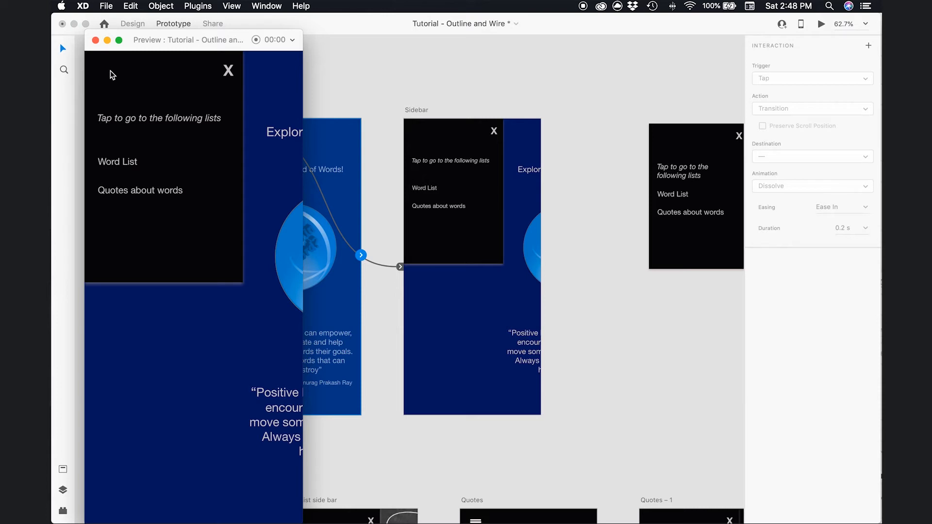
{"action": "left_click", "coordinate": [230, 72]}
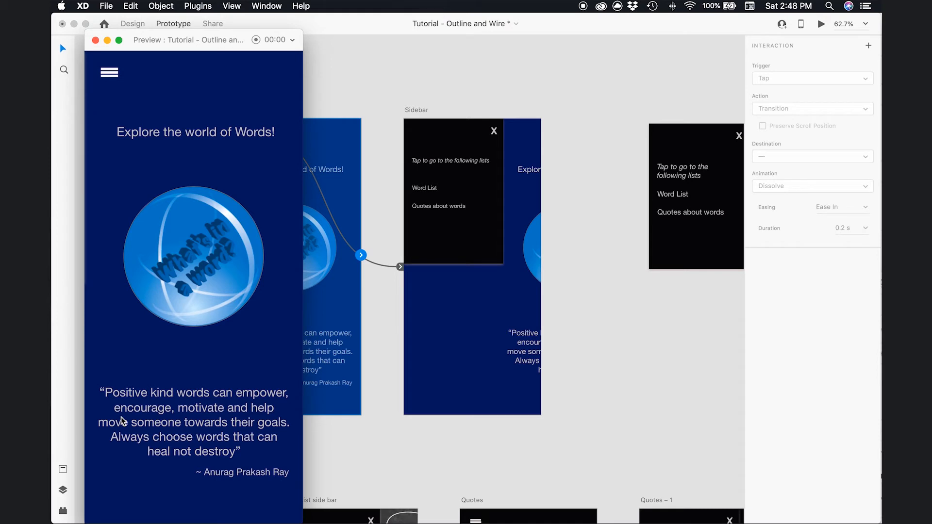
{"action": "left_click", "coordinate": [110, 73]}
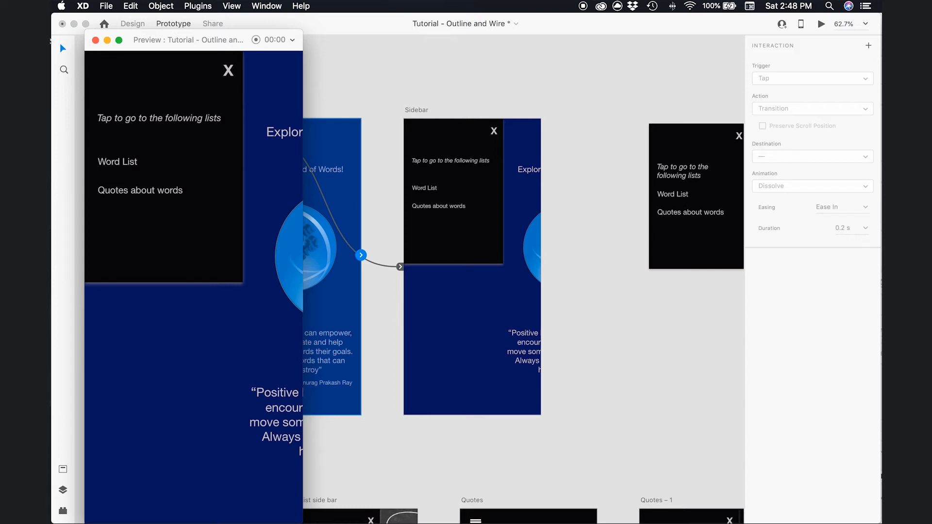
{"action": "left_click", "coordinate": [96, 40]}
- Change the action of the Word list artboard's menu icon link to Transition
{"action": "scroll", "coordinate": [534, 243], "scroll_direction": "down", "scroll_amount": 8}
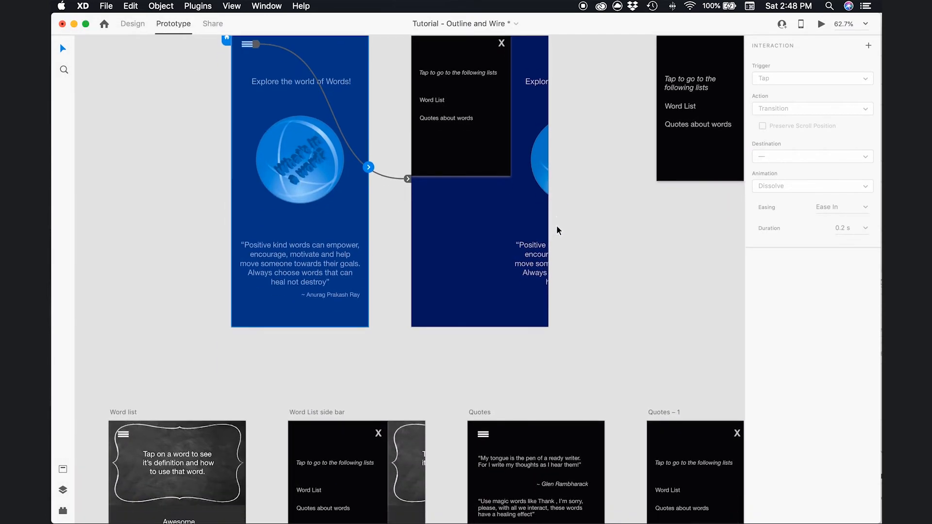
{"action": "scroll", "coordinate": [516, 241], "scroll_direction": "down", "scroll_amount": 7}
{"action": "scroll", "coordinate": [517, 241], "scroll_direction": "left", "scroll_amount": 3}
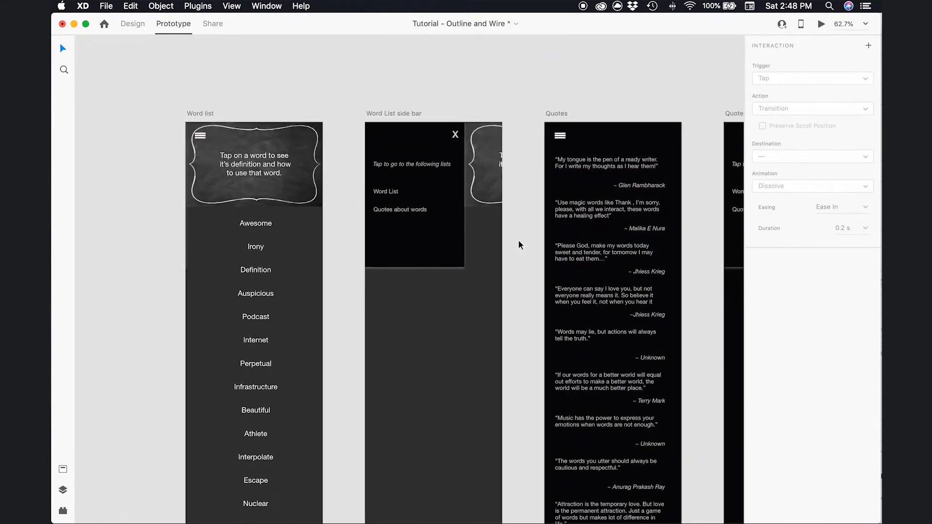
{"action": "left_click", "coordinate": [197, 113]}
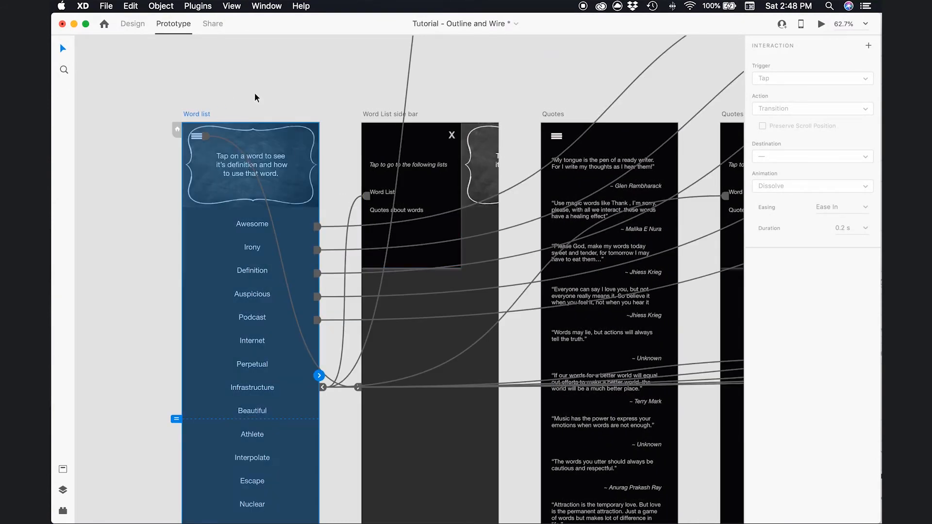
{"action": "left_click", "coordinate": [205, 138]}
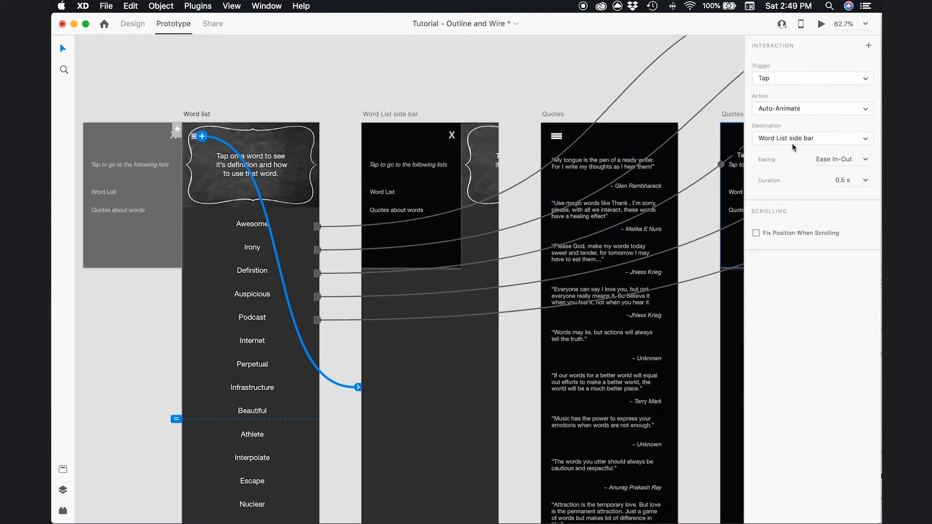
{"action": "left_click", "coordinate": [855, 109]}
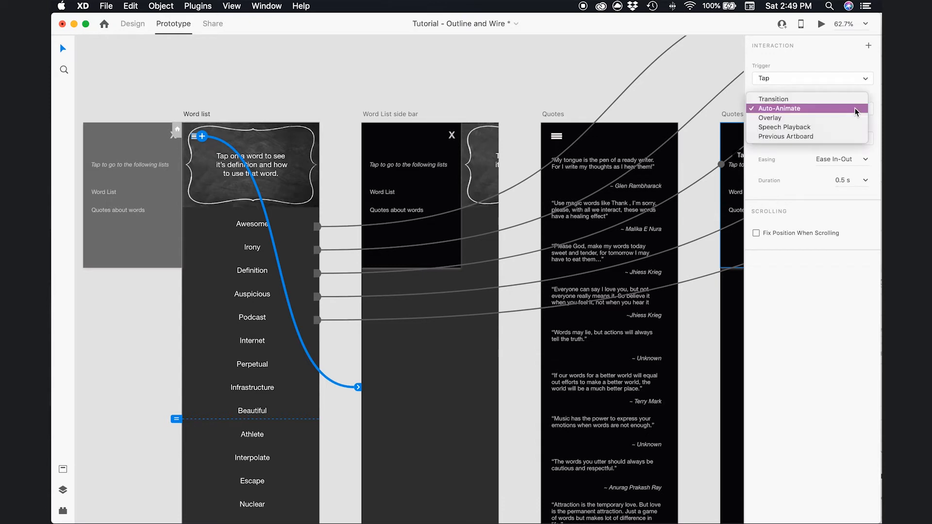
{"action": "left_click", "coordinate": [846, 98]}
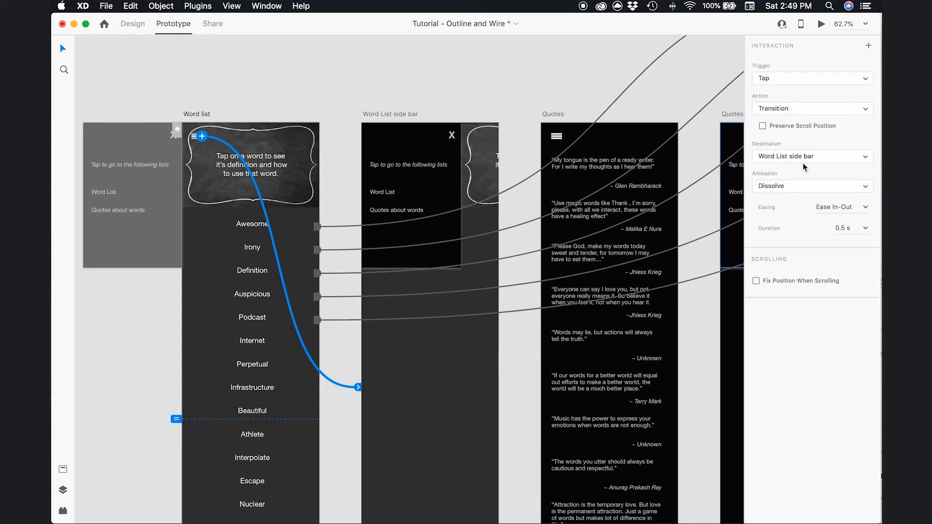
- Give the Word list menu transition a Slide Left animation and keep its easing at Ease In-Out
{"action": "left_click", "coordinate": [865, 186]}
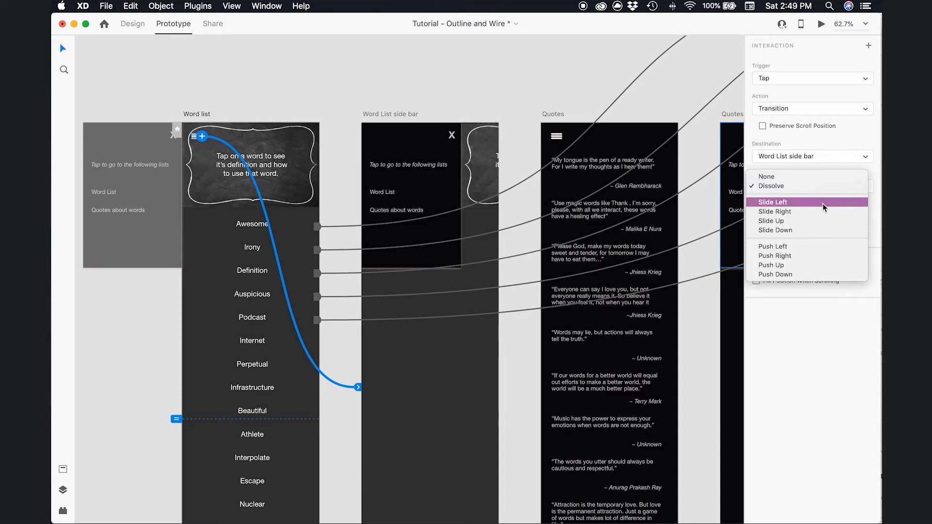
{"action": "left_click", "coordinate": [822, 203]}
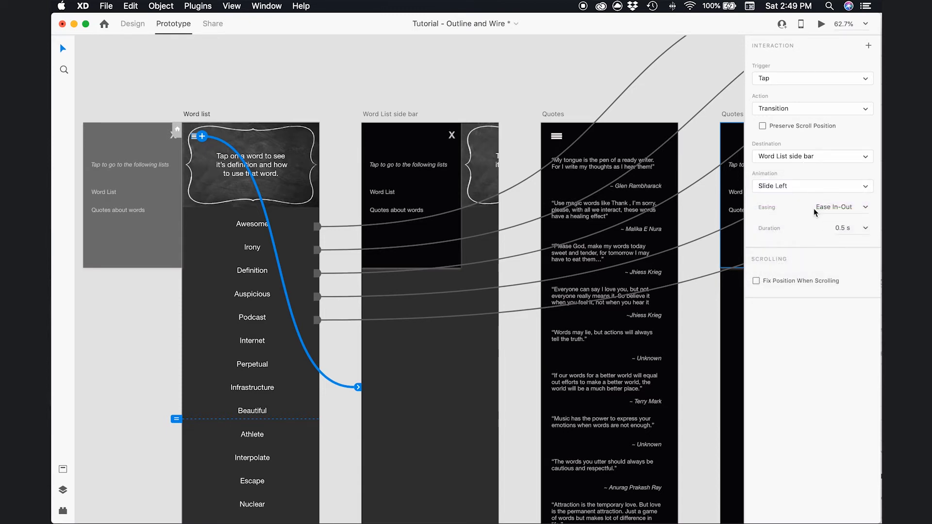
{"action": "left_click", "coordinate": [866, 208]}
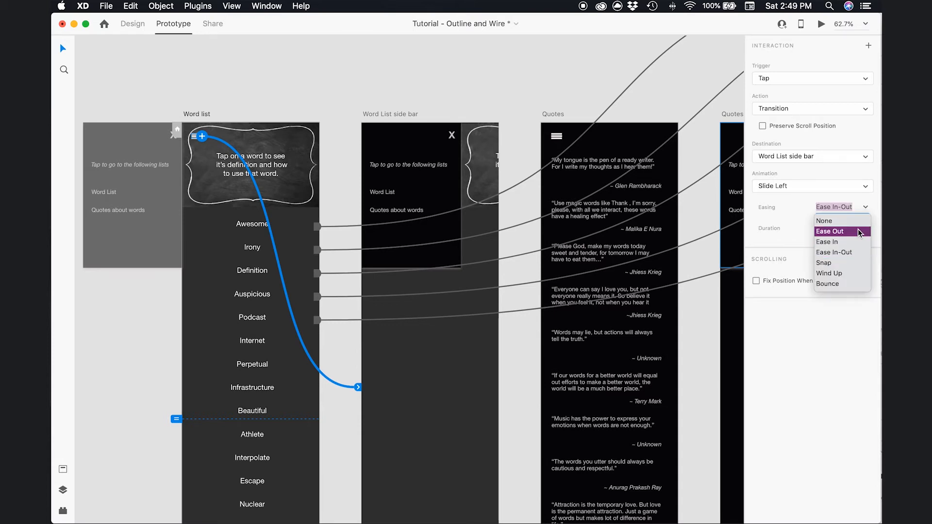
{"action": "left_click", "coordinate": [866, 252]}
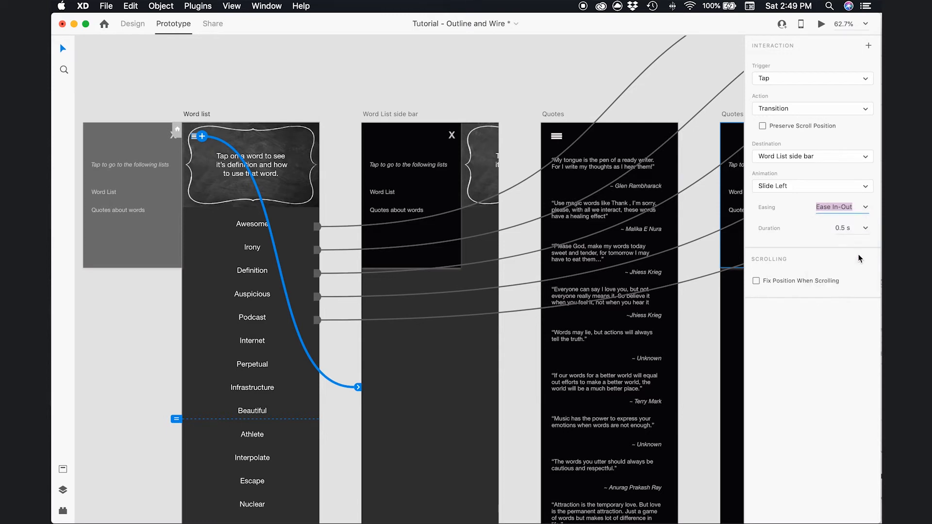
- Set the duration of the Word list menu transition to 3 and deselect the link
{"action": "left_click", "coordinate": [843, 228]}
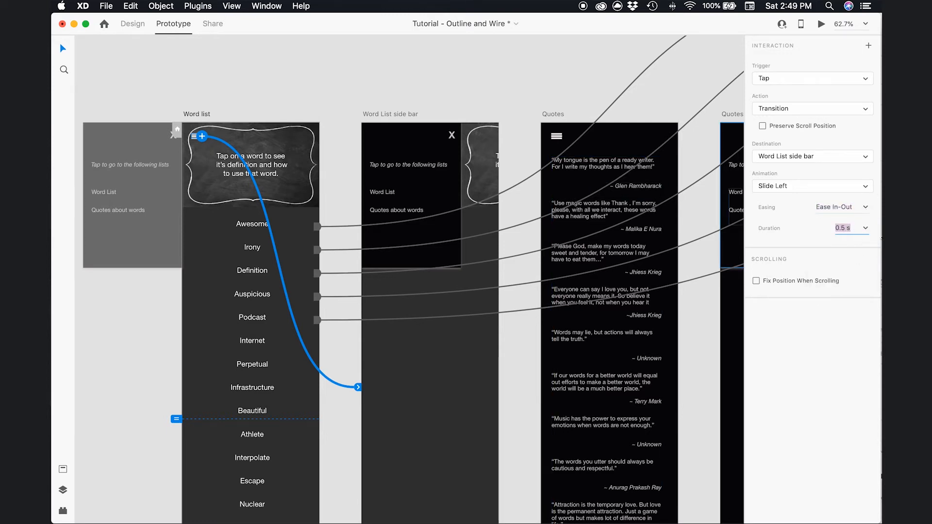
{"action": "left_click", "coordinate": [854, 228]}
{"action": "key", "text": "BackSpace"}
{"action": "key", "text": "BackSpace"}
{"action": "type", "text": "3"}
{"action": "left_click", "coordinate": [200, 98]}
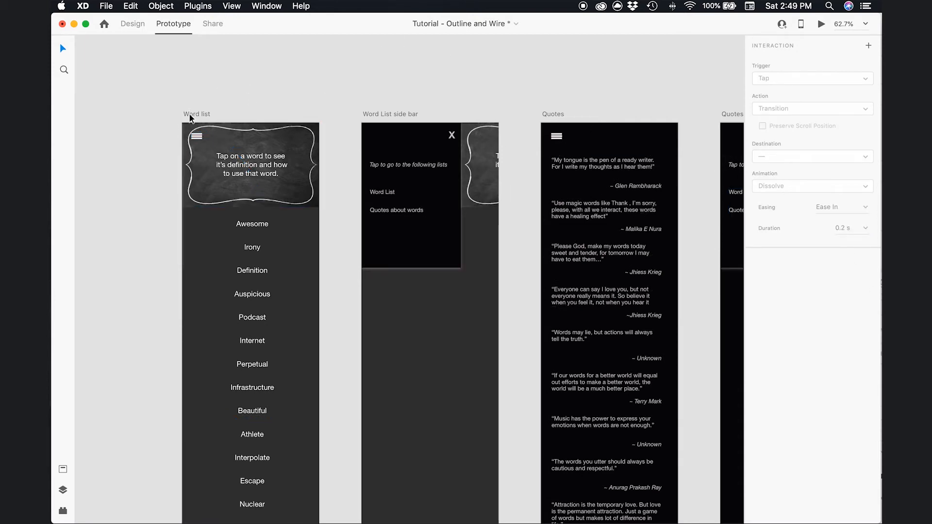
- Preview the Word list artboard, test opening and closing its side bar, and close the preview
{"action": "left_click", "coordinate": [190, 115]}
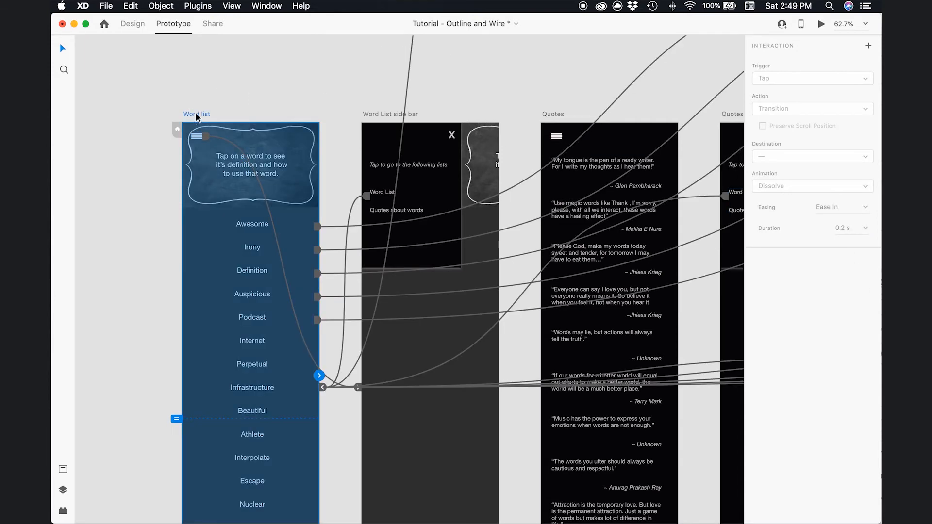
{"action": "left_click", "coordinate": [822, 24]}
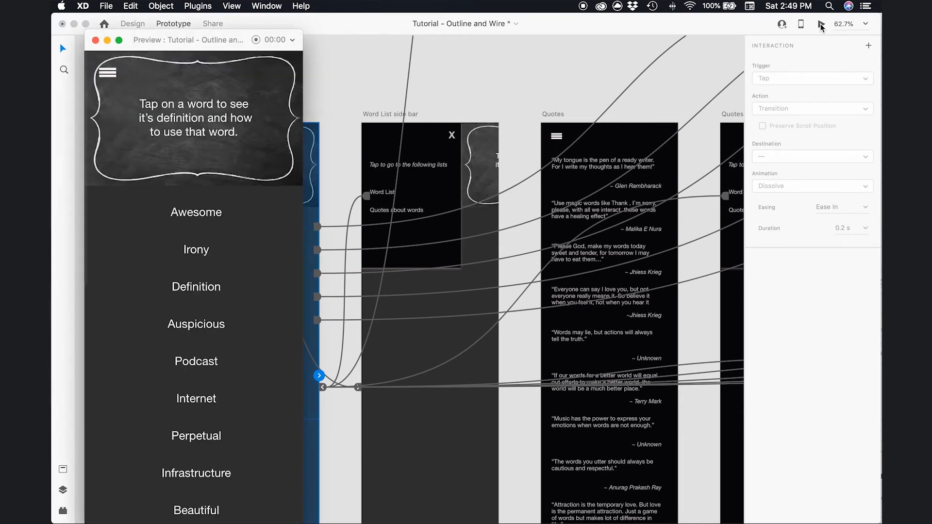
{"action": "left_click", "coordinate": [107, 74]}
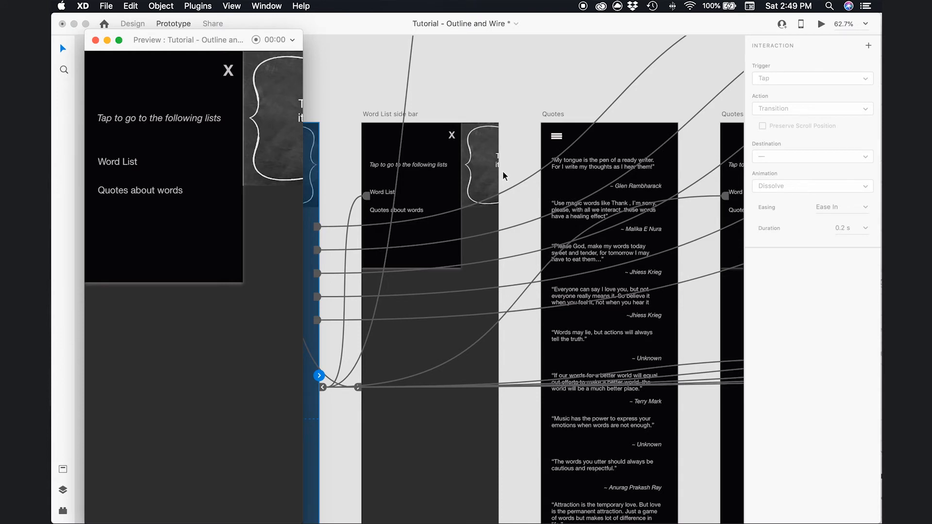
{"action": "left_click", "coordinate": [229, 75]}
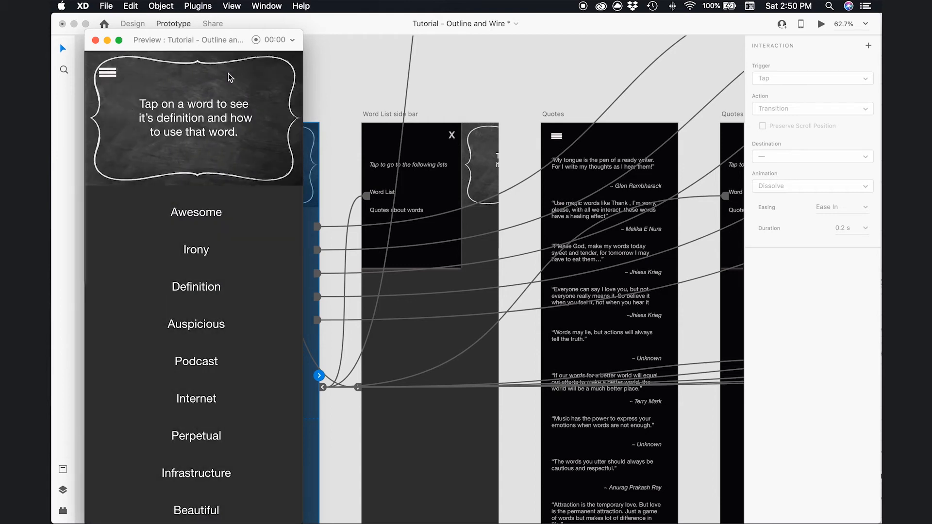
{"action": "left_click", "coordinate": [95, 40]}
- Examine how the Word list artboard links to the Word 1 to Word 5 pages and their side bars
{"action": "key", "text": "super+minus"}
{"action": "key", "text": "super+minus"}
{"action": "key", "text": "super+minus"}
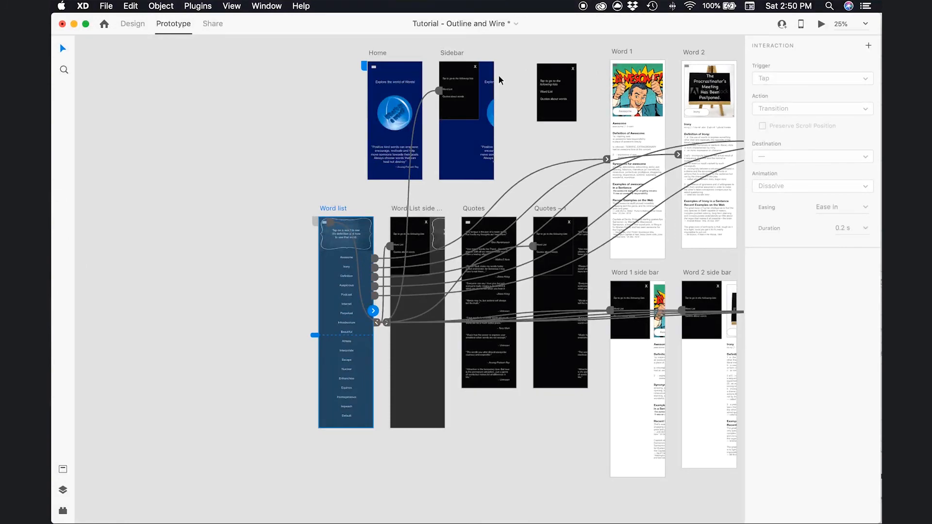
{"action": "scroll", "coordinate": [511, 106], "scroll_direction": "right", "scroll_amount": 3}
{"action": "scroll", "coordinate": [511, 107], "scroll_direction": "right", "scroll_amount": 5}
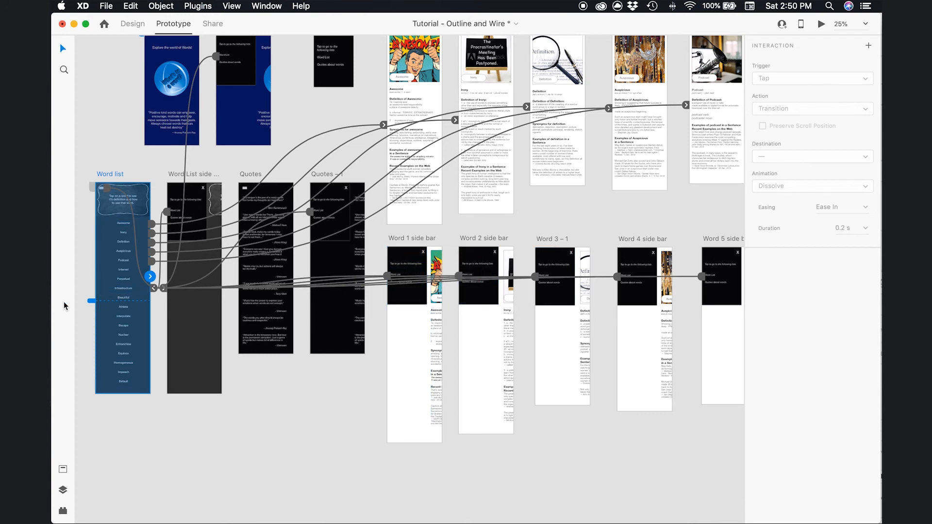
{"action": "left_click_drag", "start_coordinate": [234, 258], "coordinate": [270, 261]}
{"action": "scroll", "coordinate": [501, 242], "scroll_direction": "right", "scroll_amount": 2}
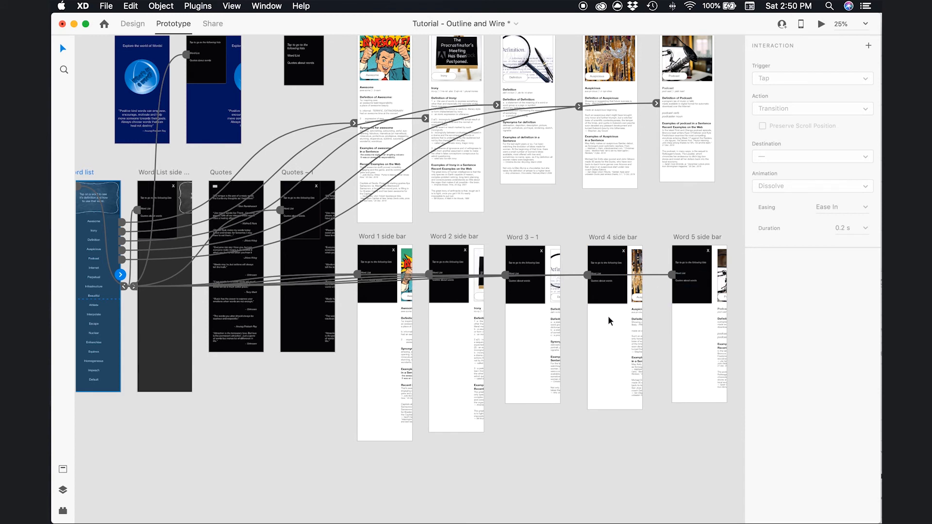
{"action": "scroll", "coordinate": [610, 321], "scroll_direction": "up", "scroll_amount": 3}
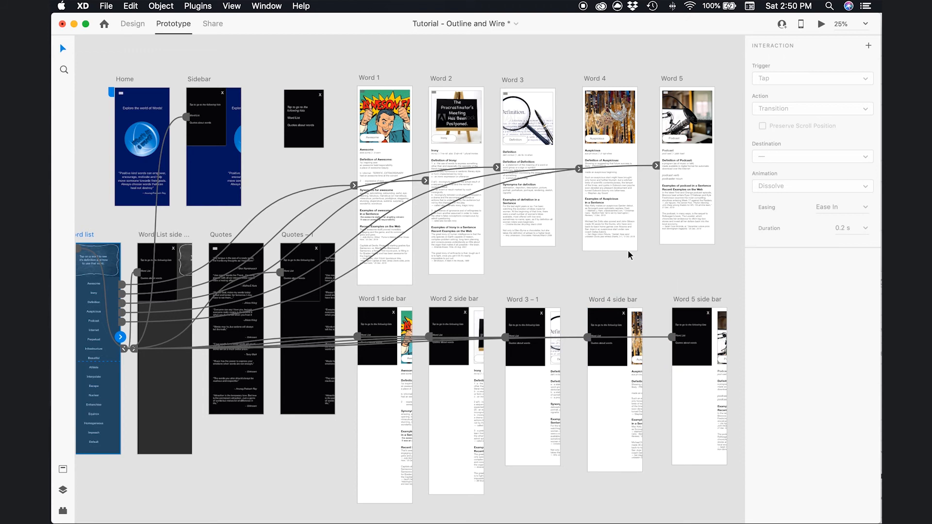
- Switch to Share mode, update the prototype's shared link and keep Design Review as its view setting
{"action": "left_click", "coordinate": [212, 25]}
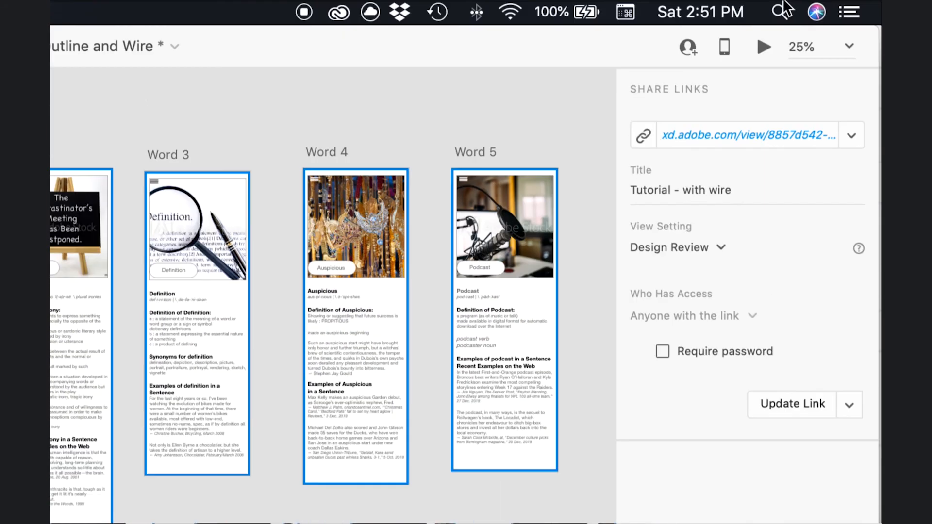
{"action": "left_click", "coordinate": [804, 407]}
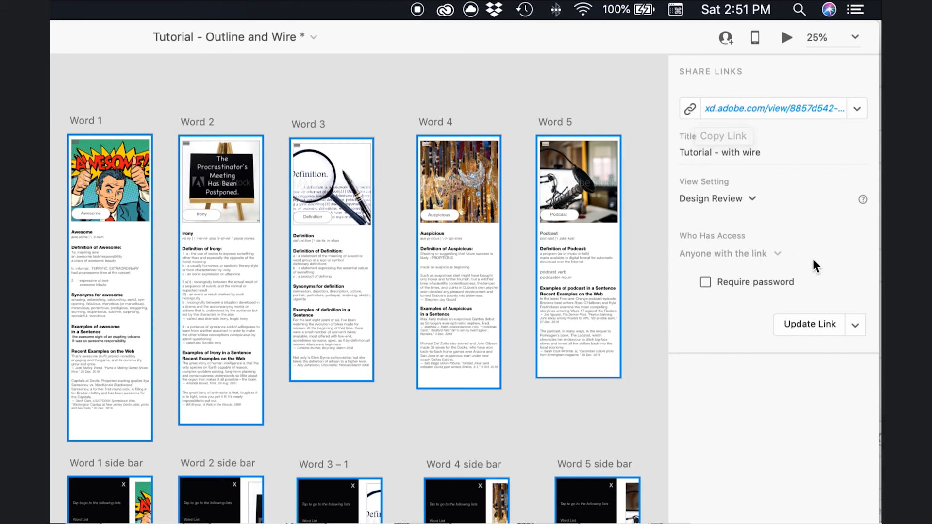
{"action": "left_click", "coordinate": [747, 199]}
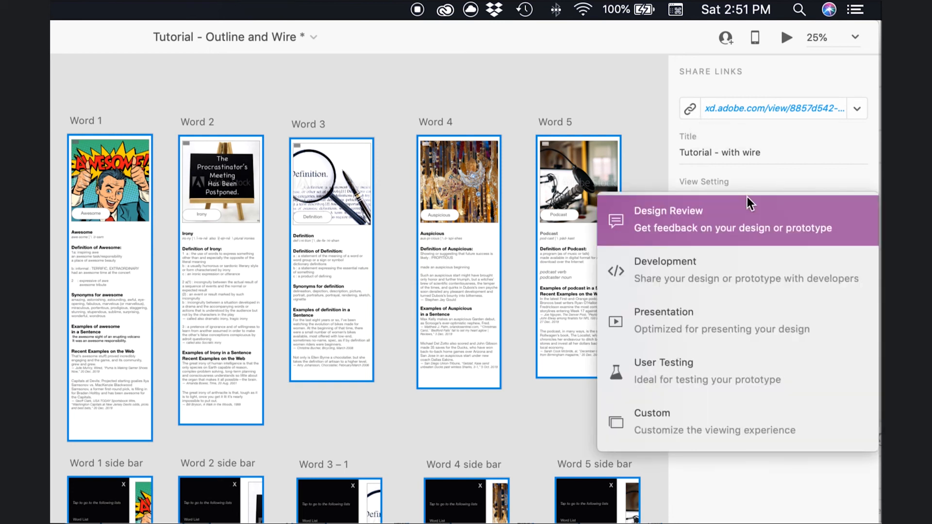
{"action": "left_click", "coordinate": [748, 196]}
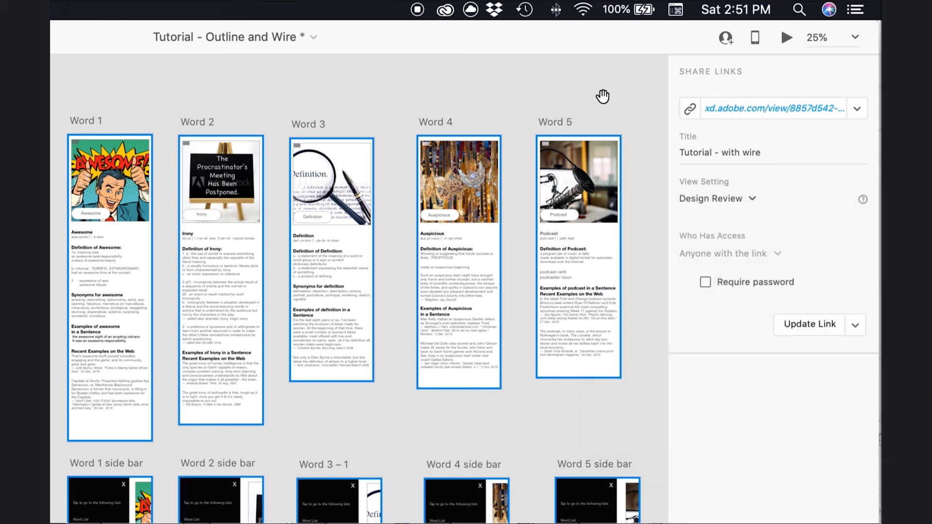